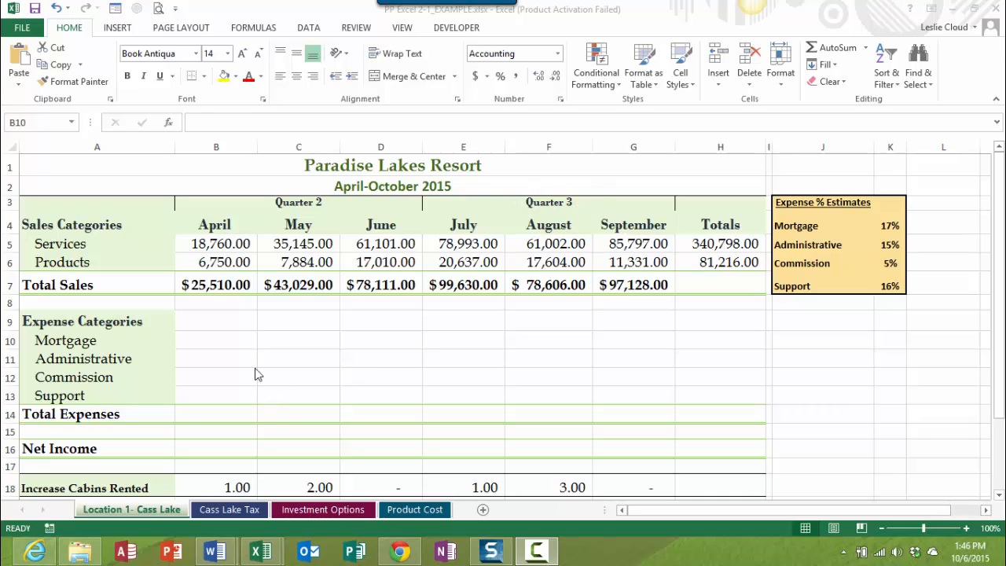
Enter the formula =K4*B7 in B10 to calculate April's mortgage expense from total sales.
click(215, 290)
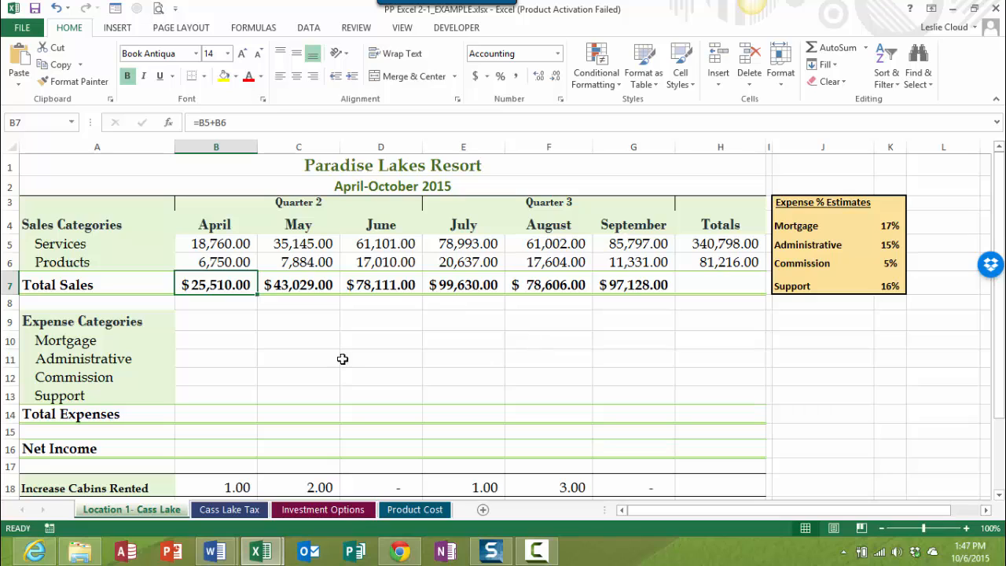
click(201, 341)
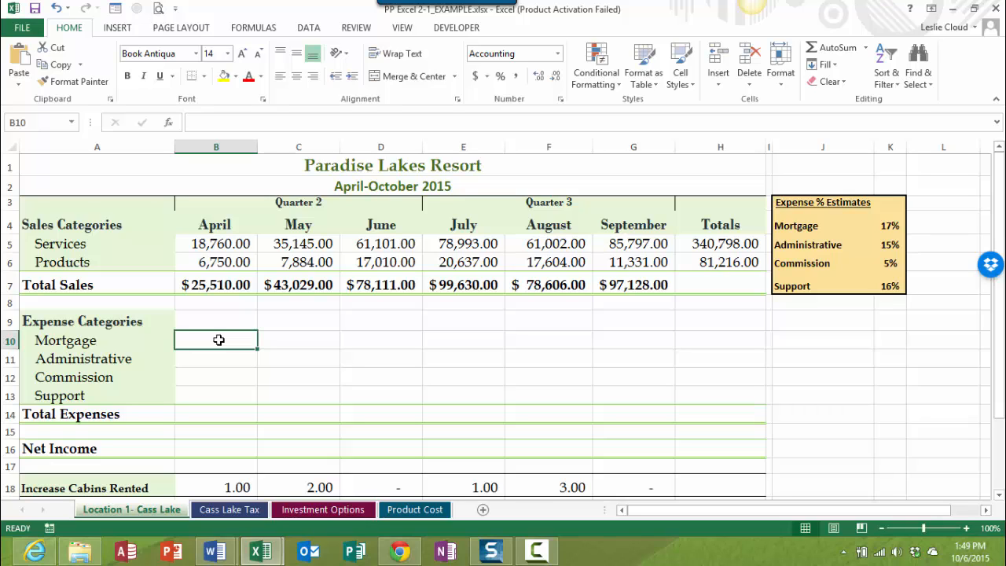
text(=)
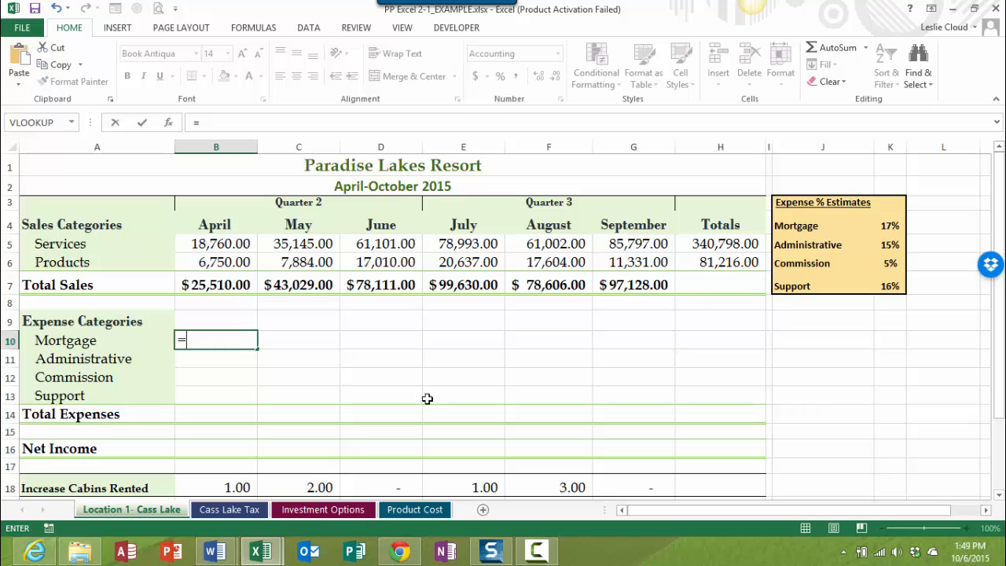
text(k4*)
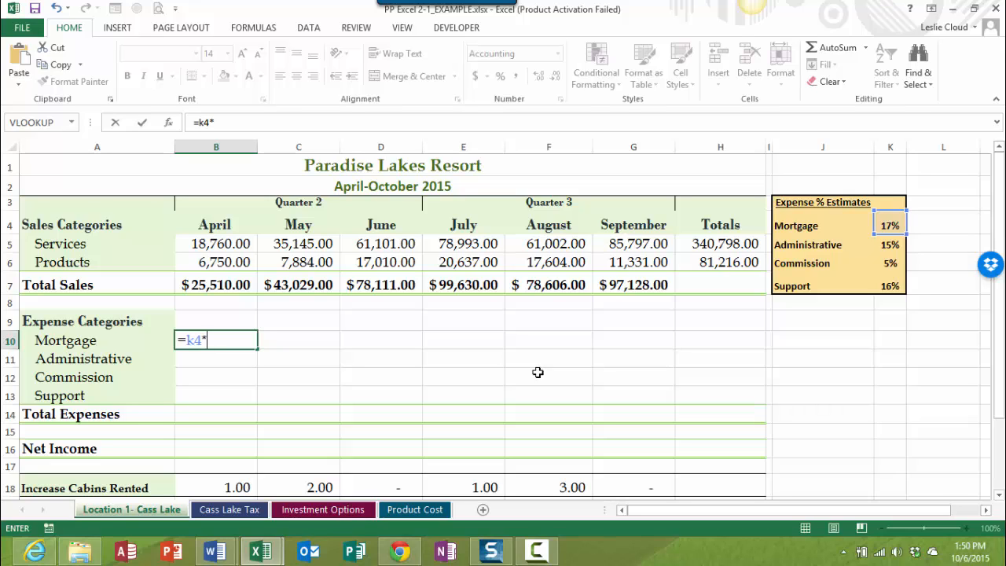
text(b)
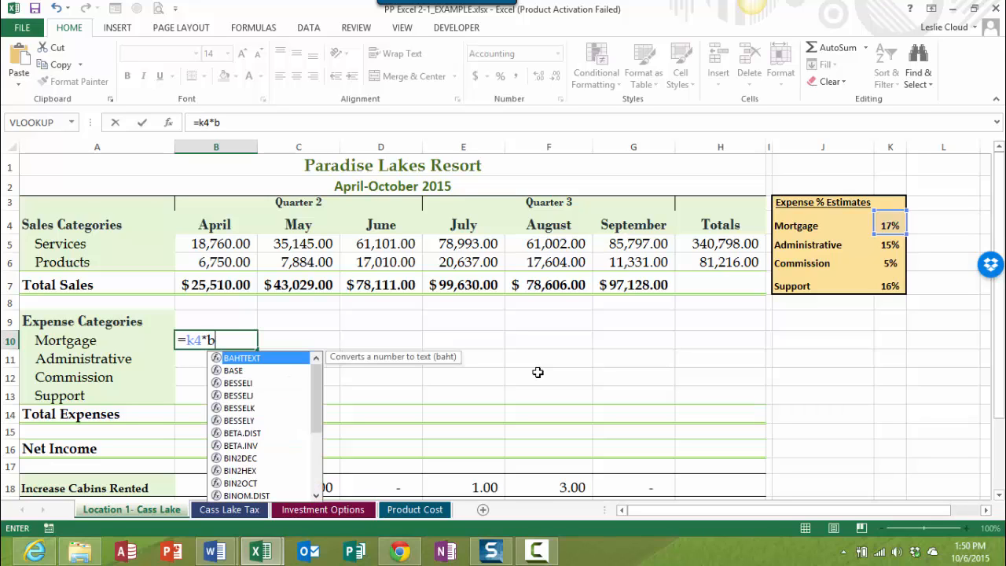
text(7)
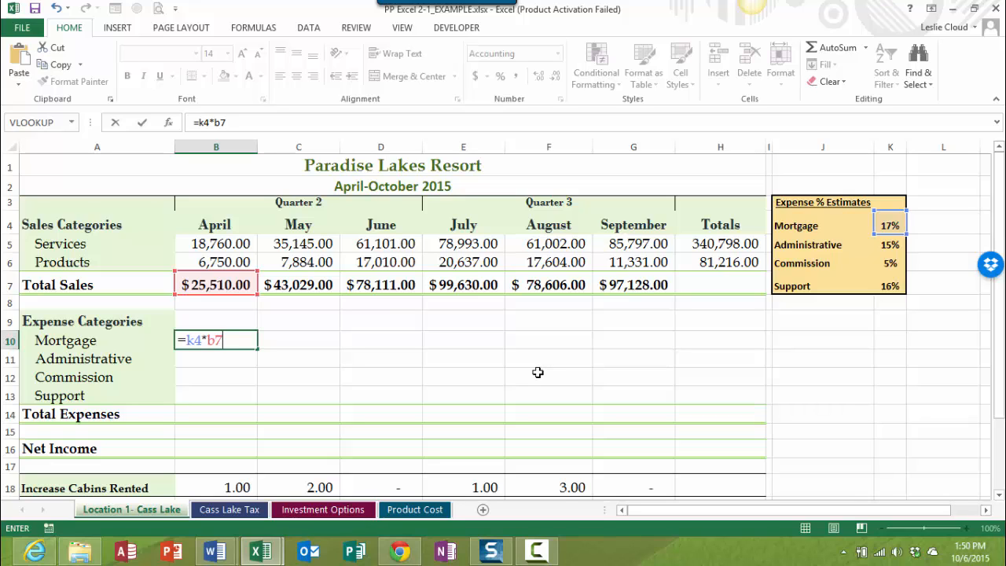
key(Return)
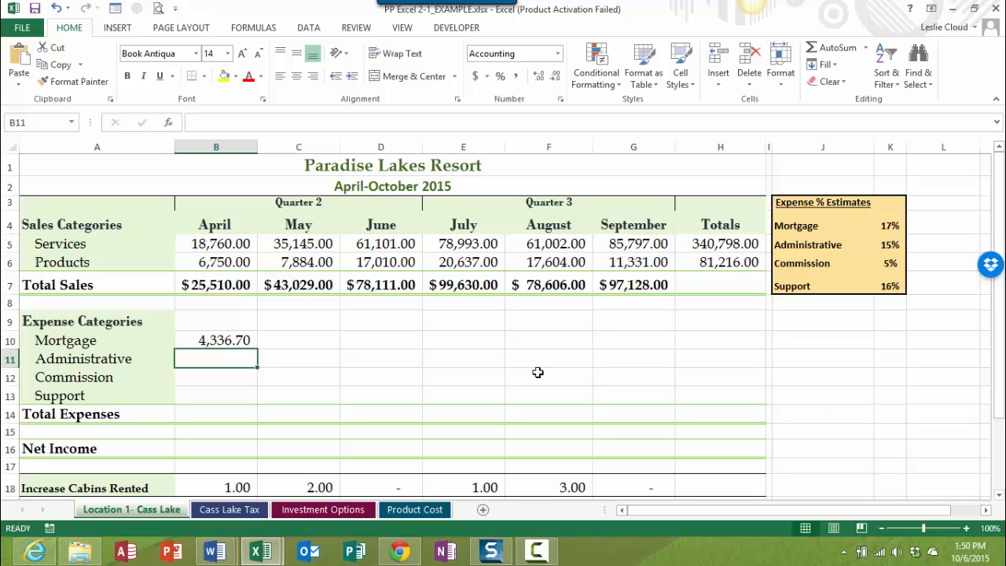
Try filling April's mortgage formula across through September, and clear the copies in C10:G10 after checking them.
click(221, 339)
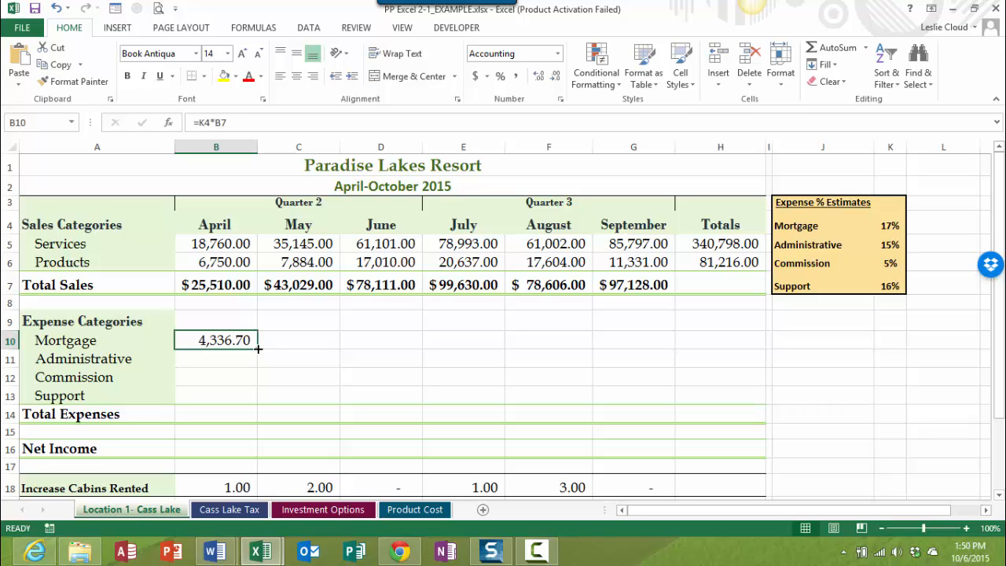
drag(258, 348, 641, 347)
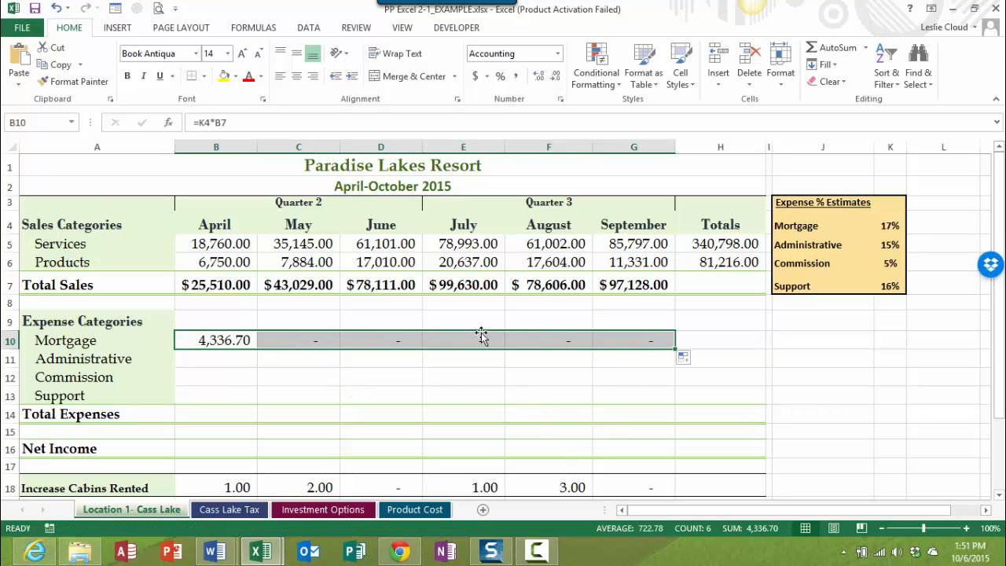
click(302, 339)
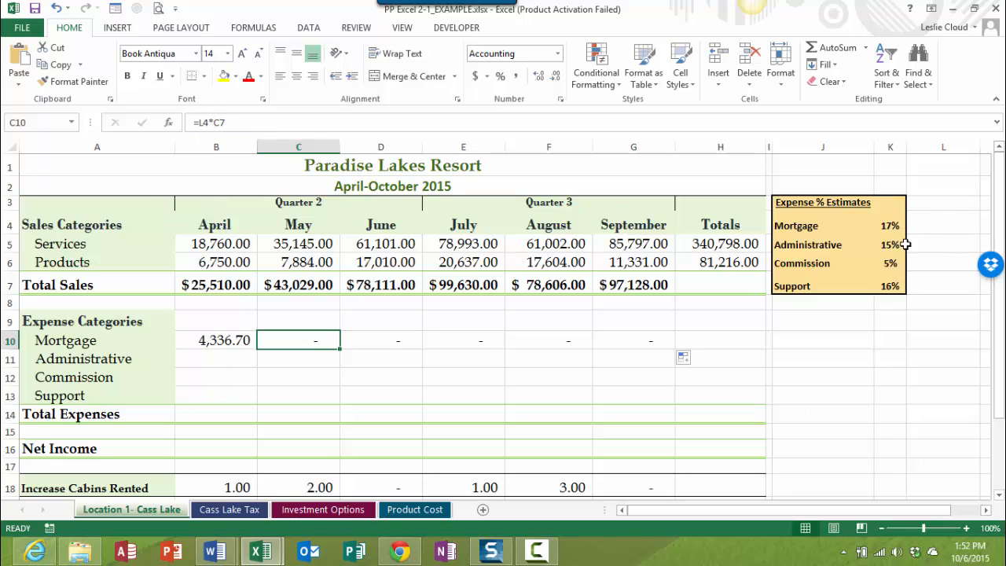
click(371, 340)
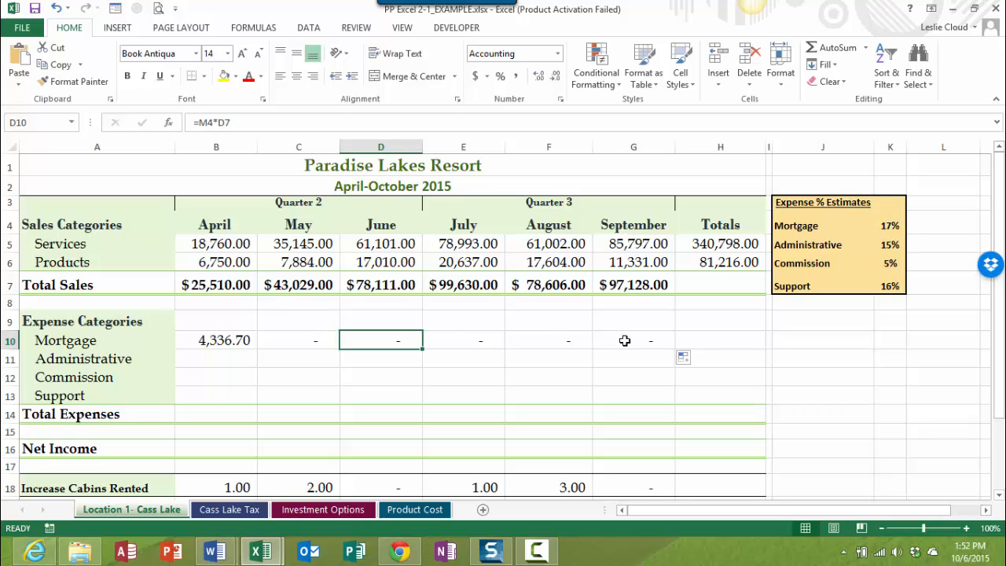
drag(285, 343, 639, 337)
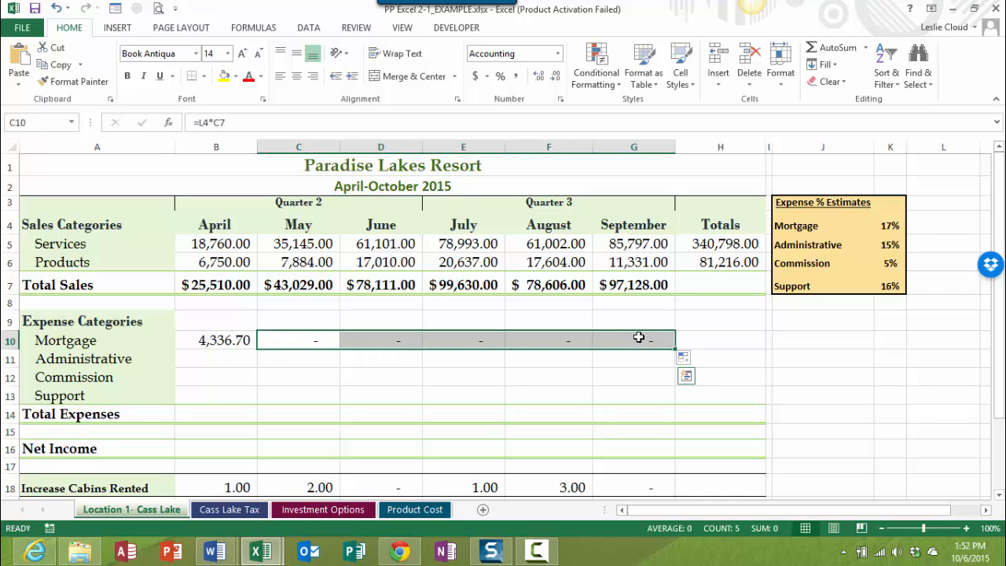
Make the K4 reference absolute in April's mortgage formula in B10, so it reads =$K$4*B7.
click(222, 340)
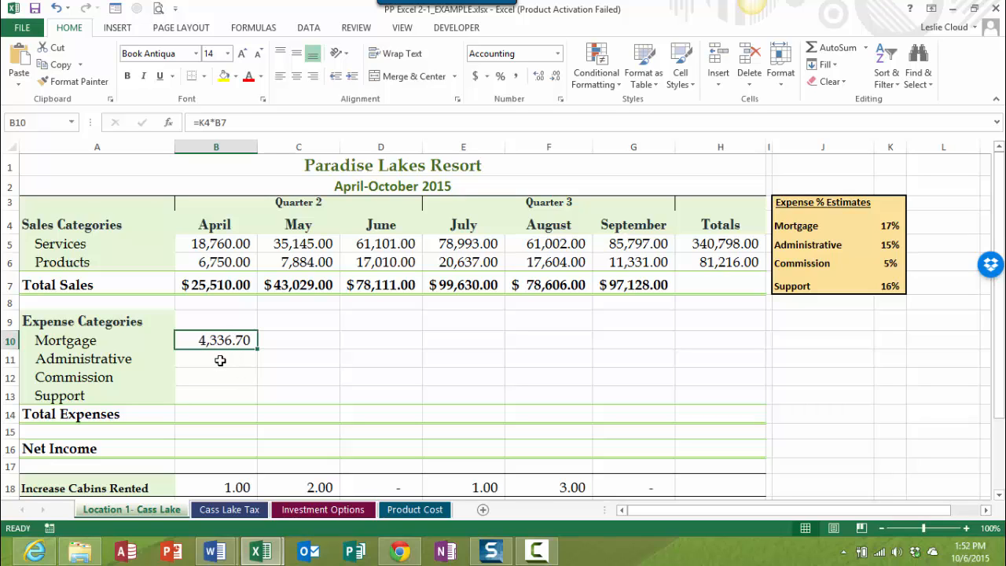
click(204, 123)
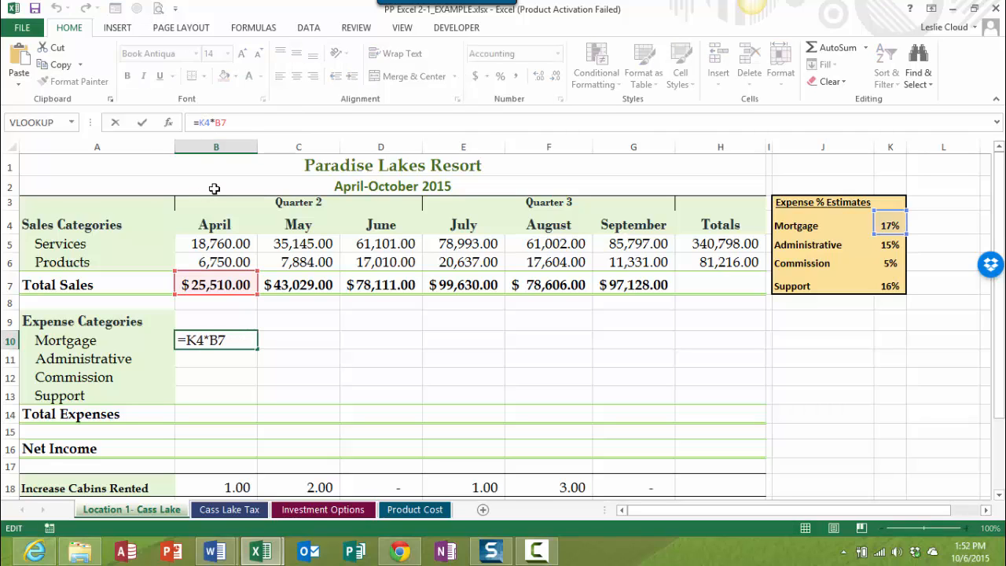
click(200, 122)
text($K)
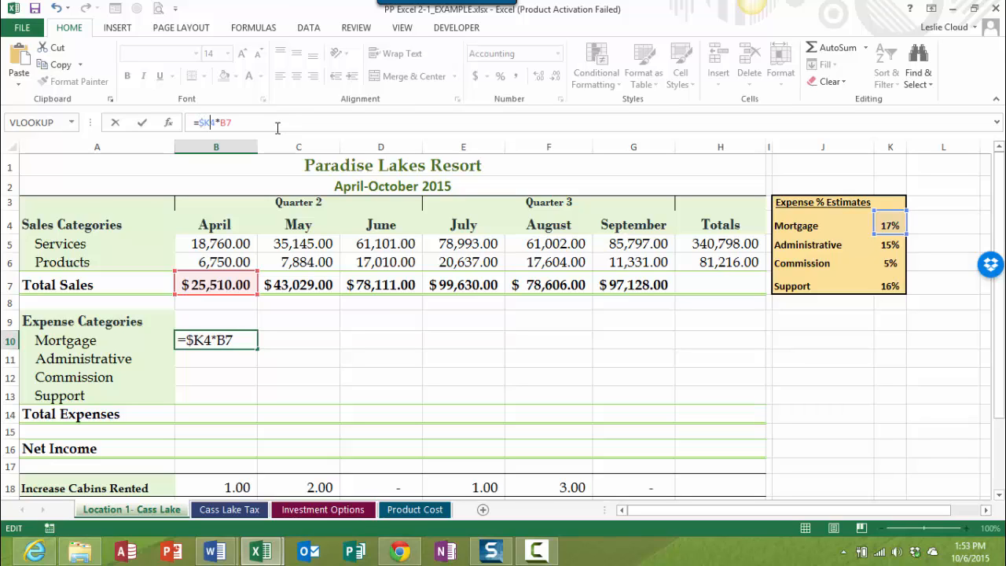
text($)
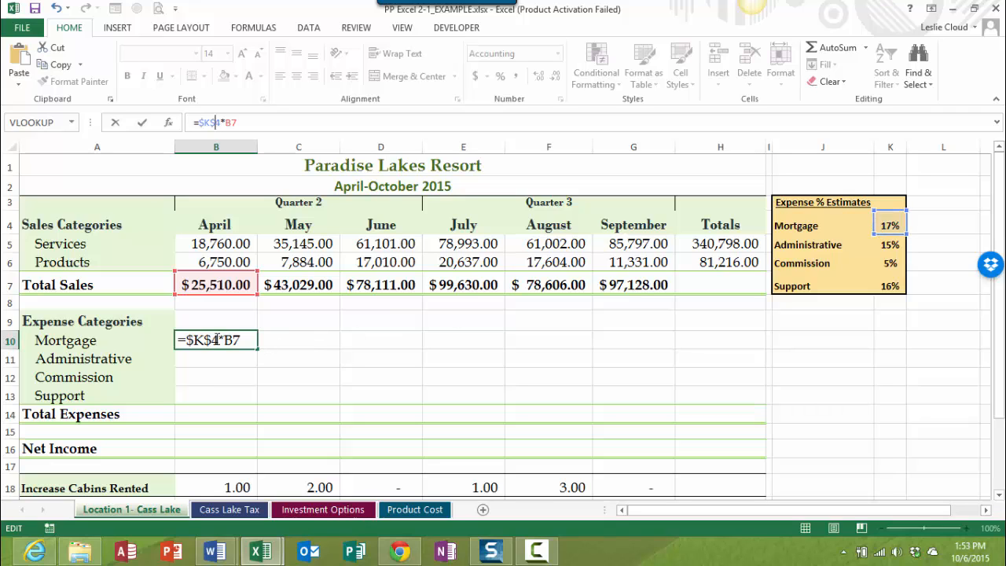
key(Return)
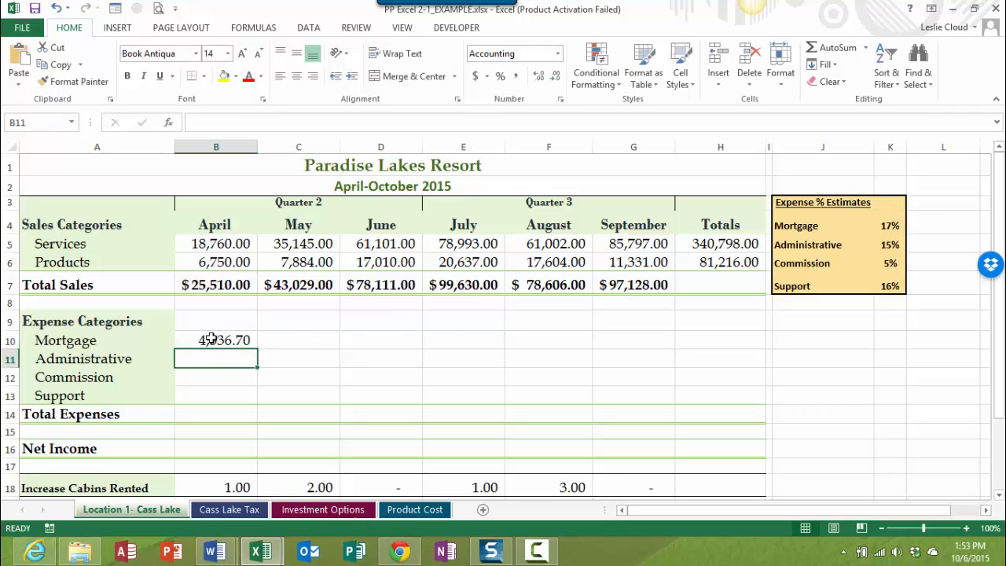
Fill April's mortgage formula from B10 across to September in G10 and inspect the May and June copies.
click(211, 339)
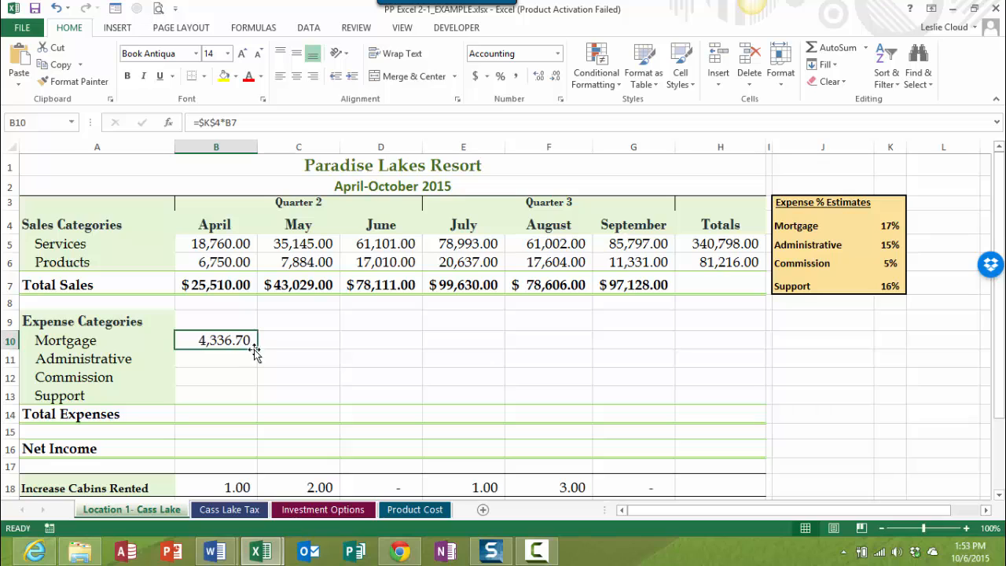
drag(259, 347, 661, 351)
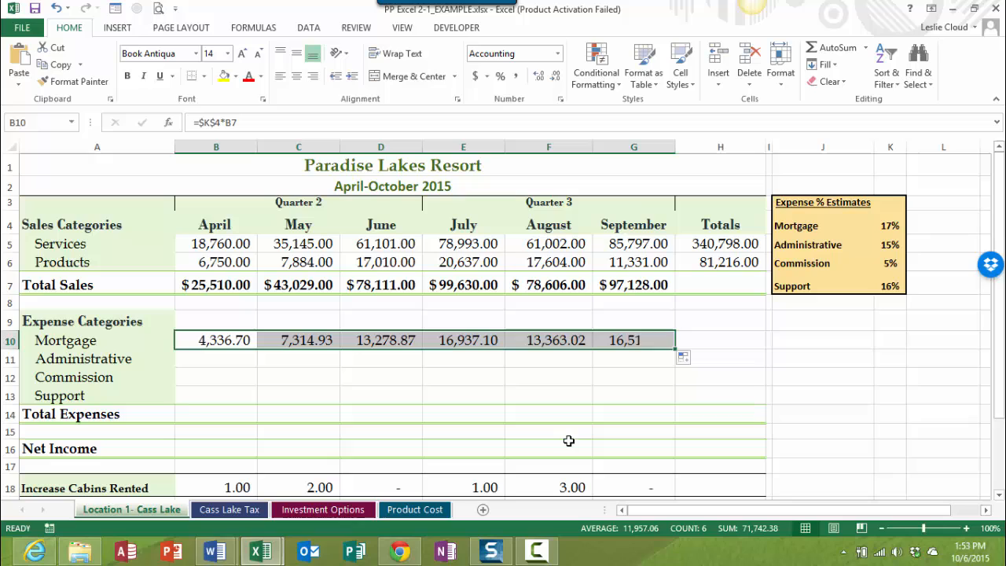
click(313, 342)
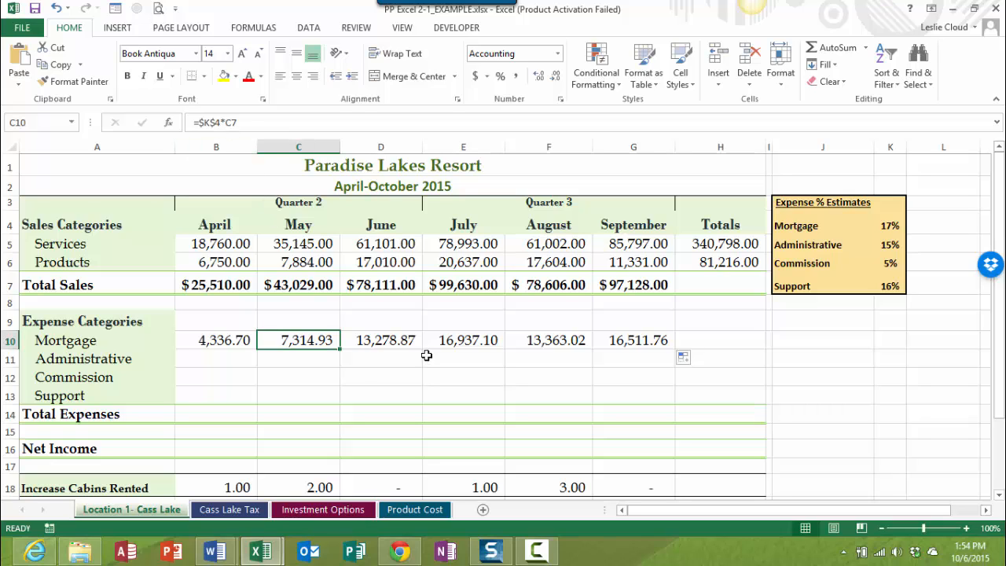
click(383, 343)
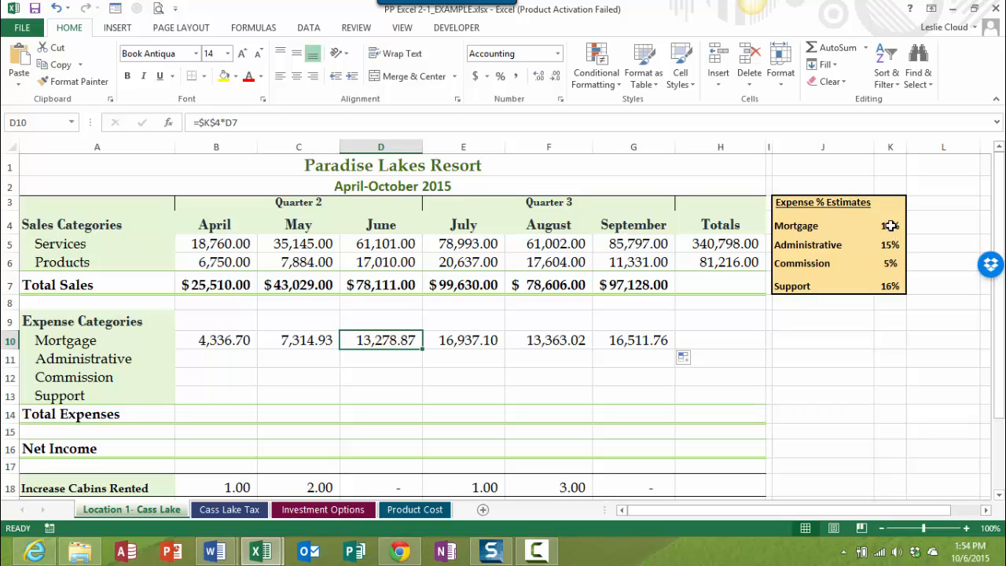
Set the Mortgage expense estimate in K4 to 15% and check April's mortgage formula.
click(890, 226)
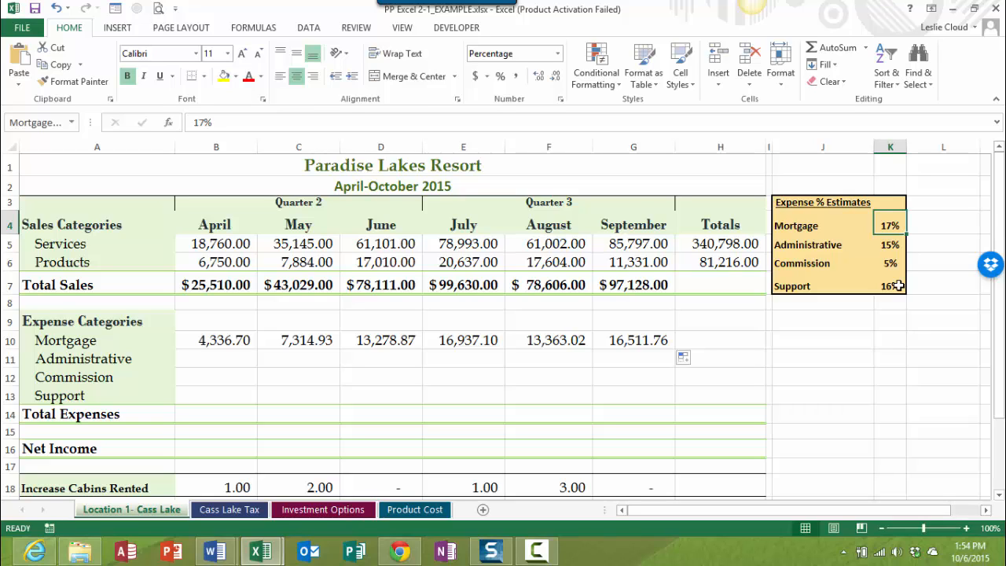
text(15)
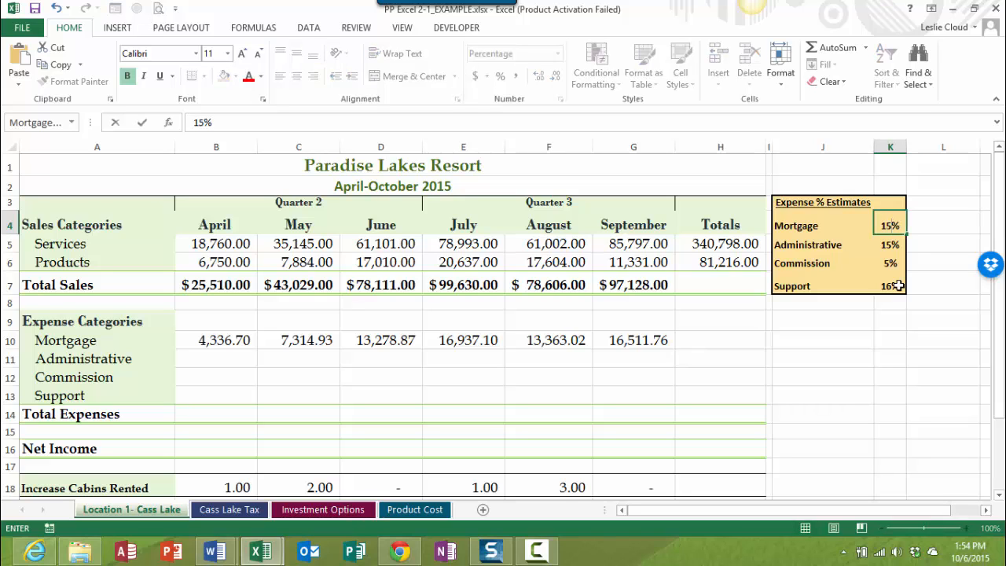
key(Return)
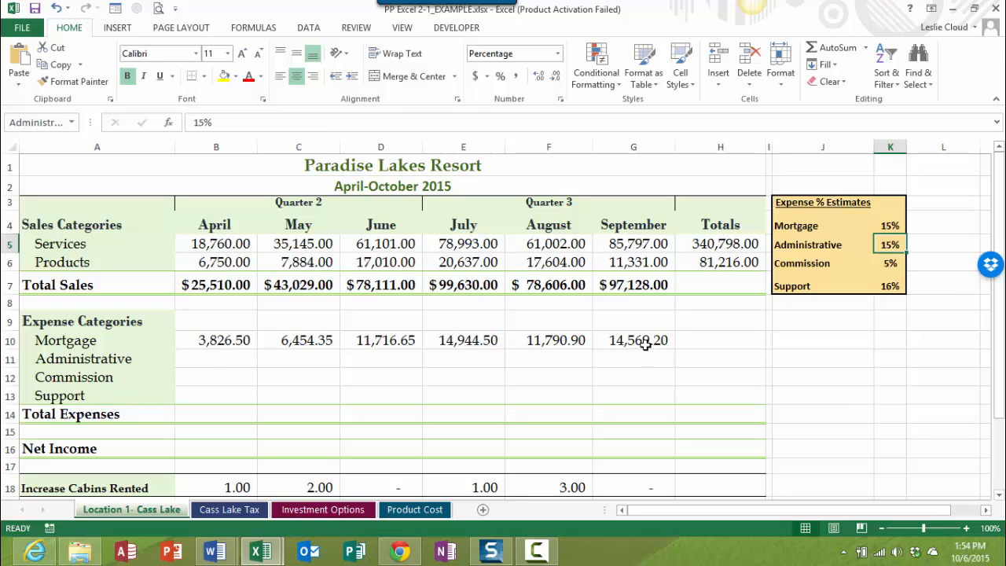
click(893, 225)
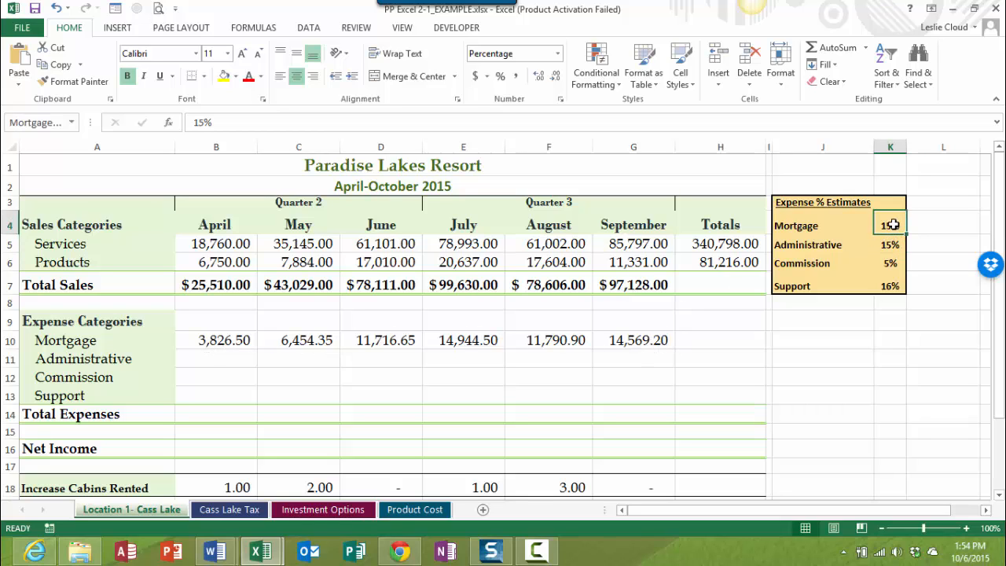
click(219, 342)
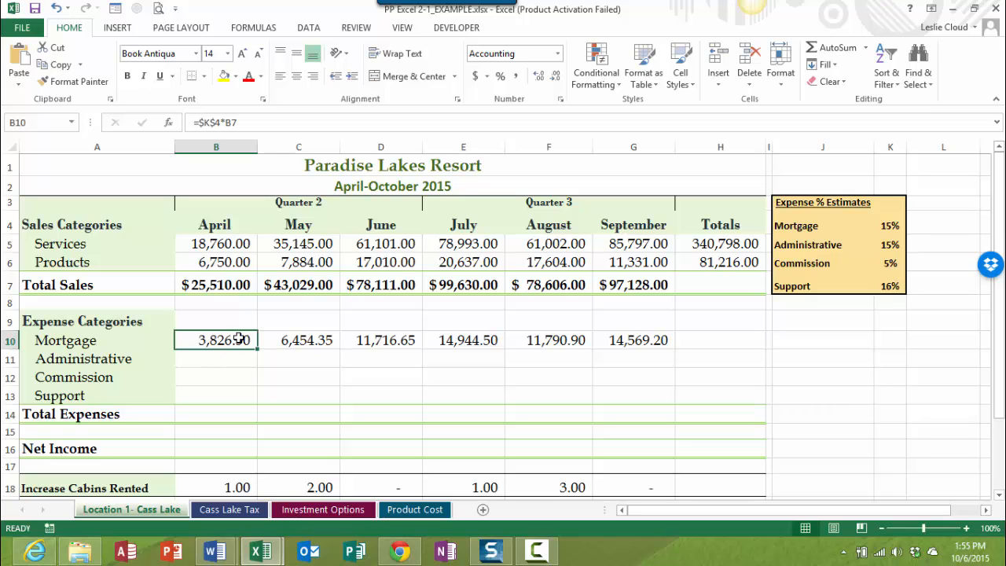
Set the Mortgage expense estimate in K4 back to 17%.
click(890, 226)
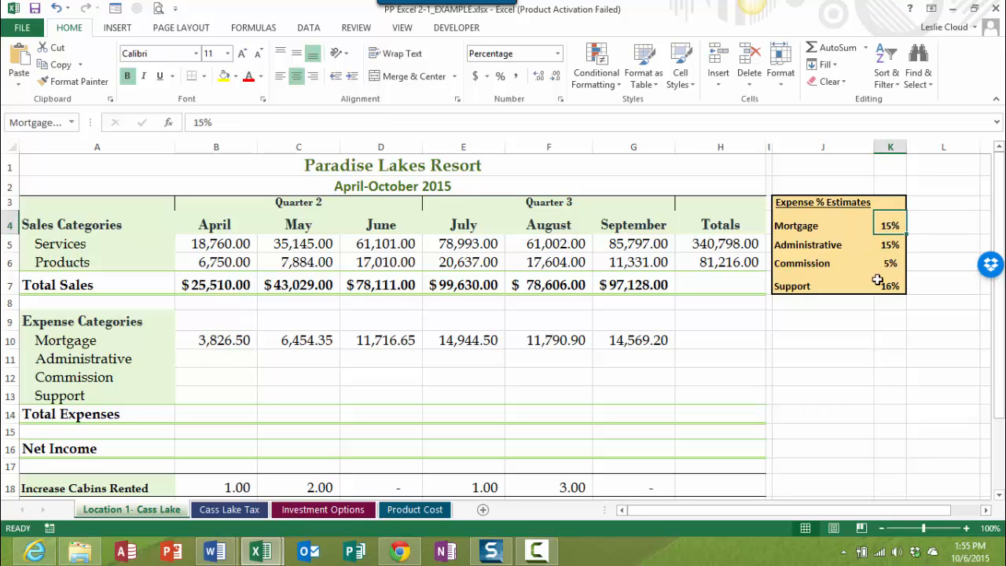
text(17)
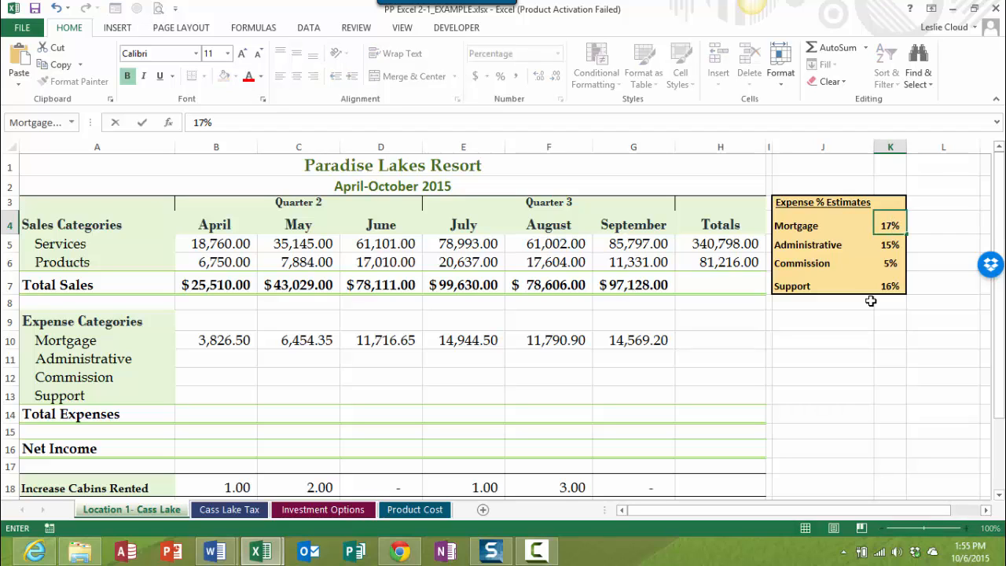
key(Return)
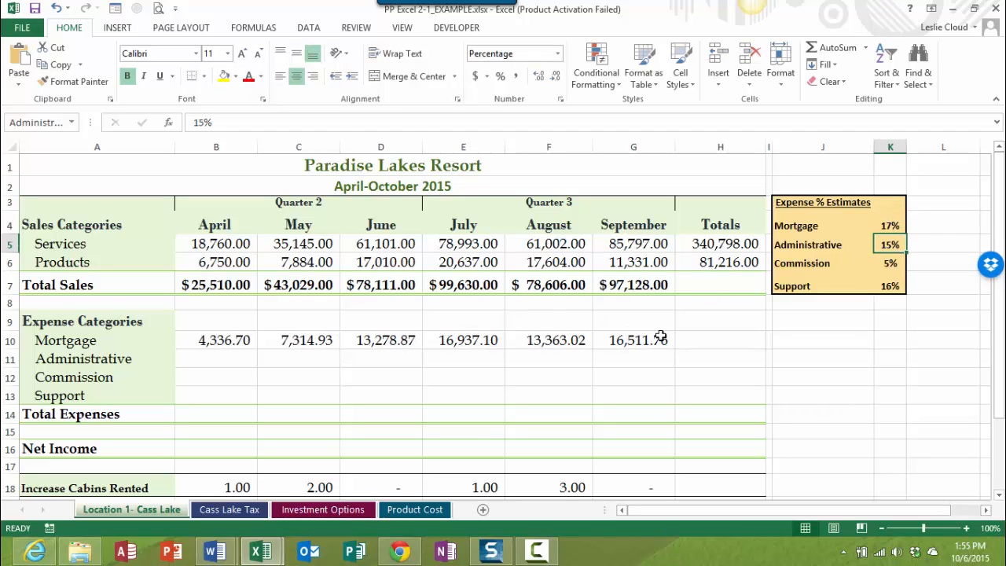
Enter =$K$5*B7 in B11 for April's administrative expense, with an absolute reference to the Administrative estimate.
click(206, 360)
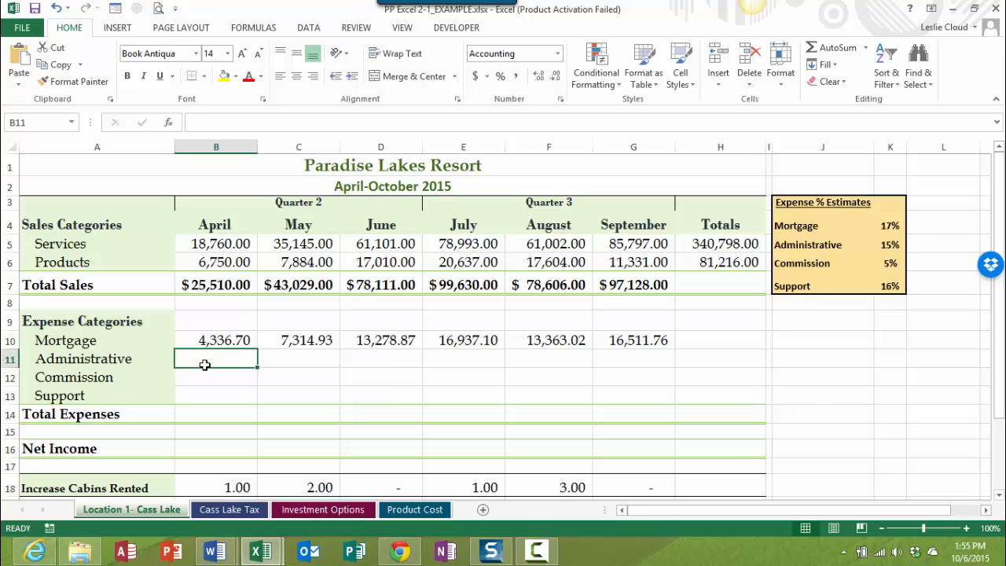
text(=)
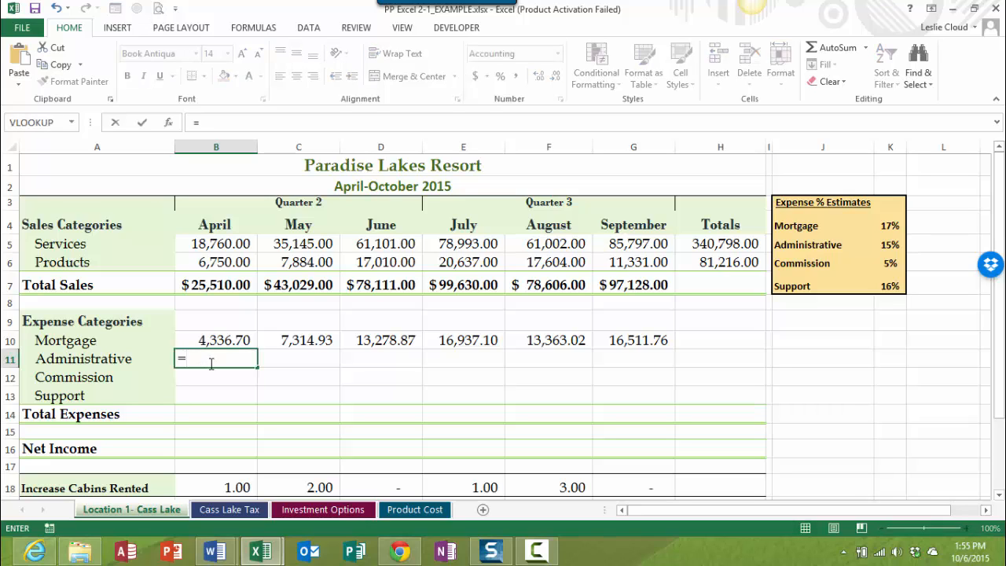
text(k5)
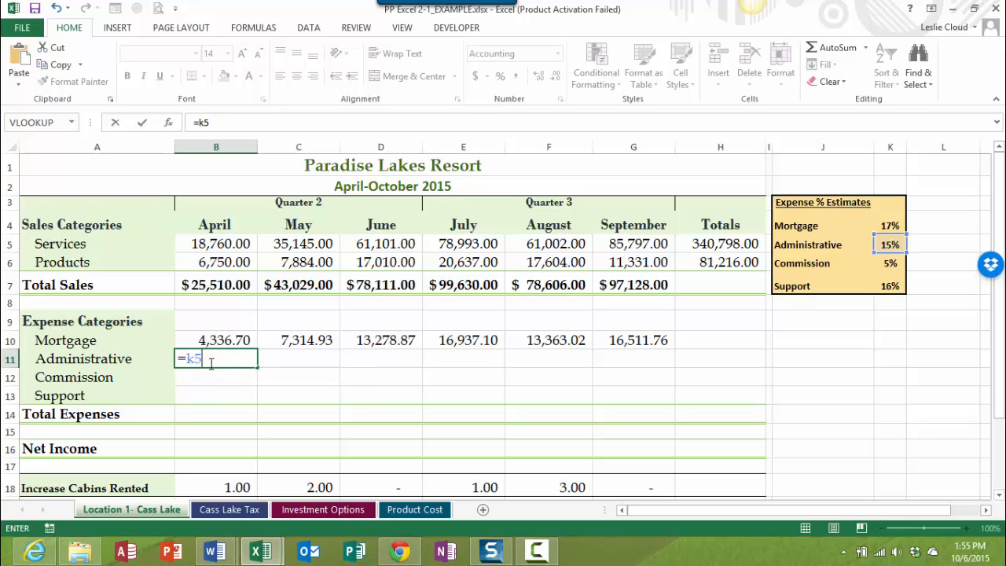
text(*b7)
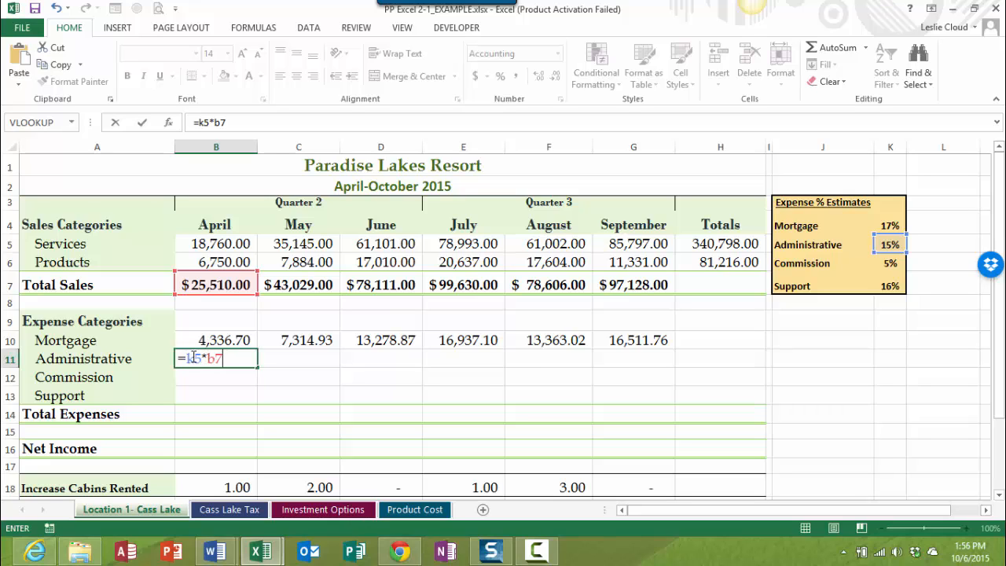
click(194, 358)
key(F4)
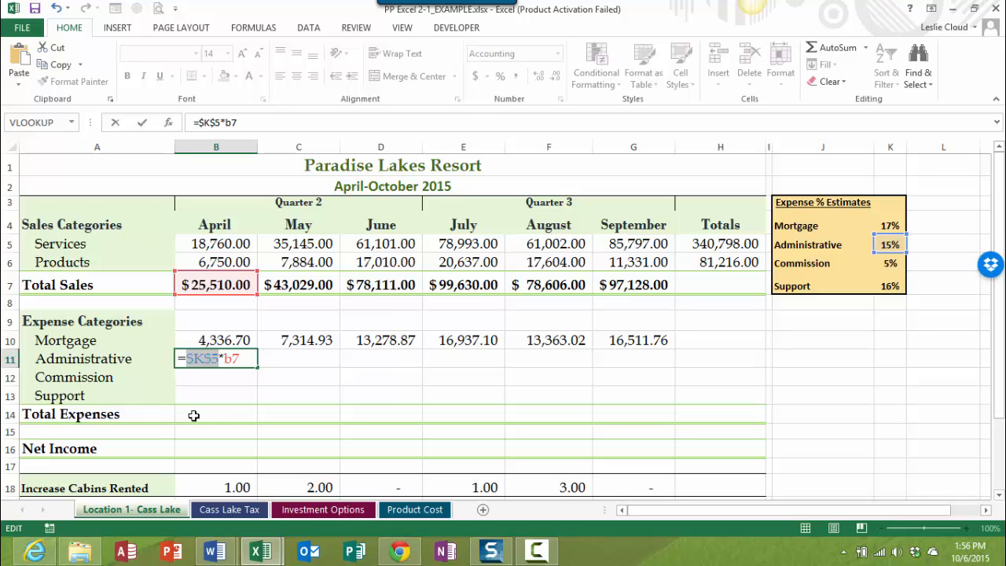
key(Return)
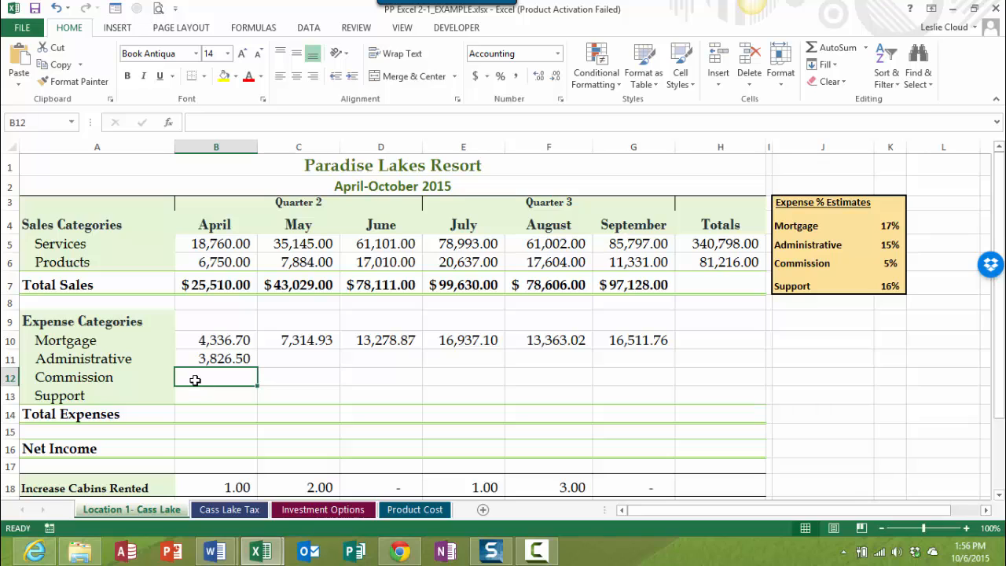
Enter =$K$6*B7 in B12 for April's commission expense, with an absolute reference to the Commission estimate.
text(=)
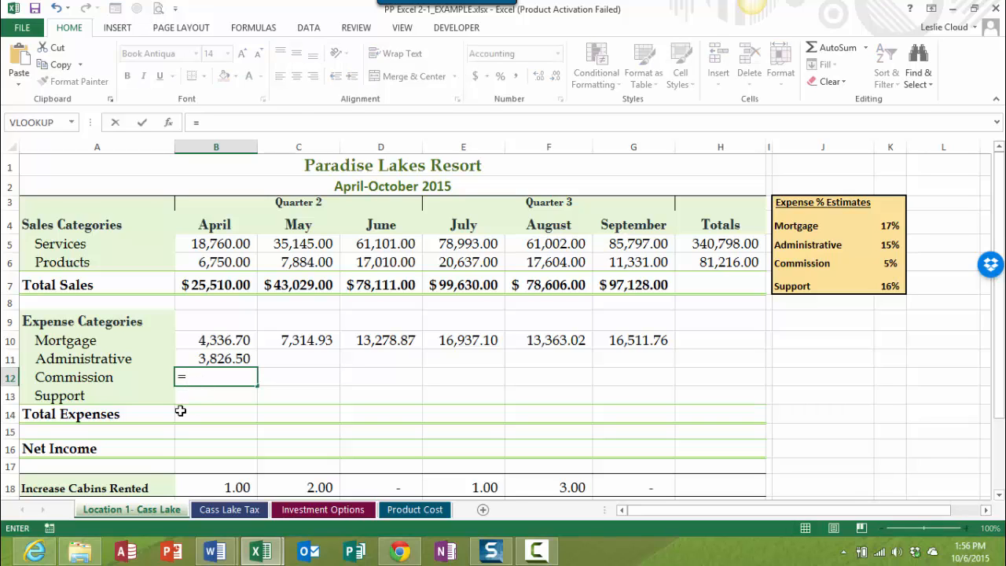
text(k6)
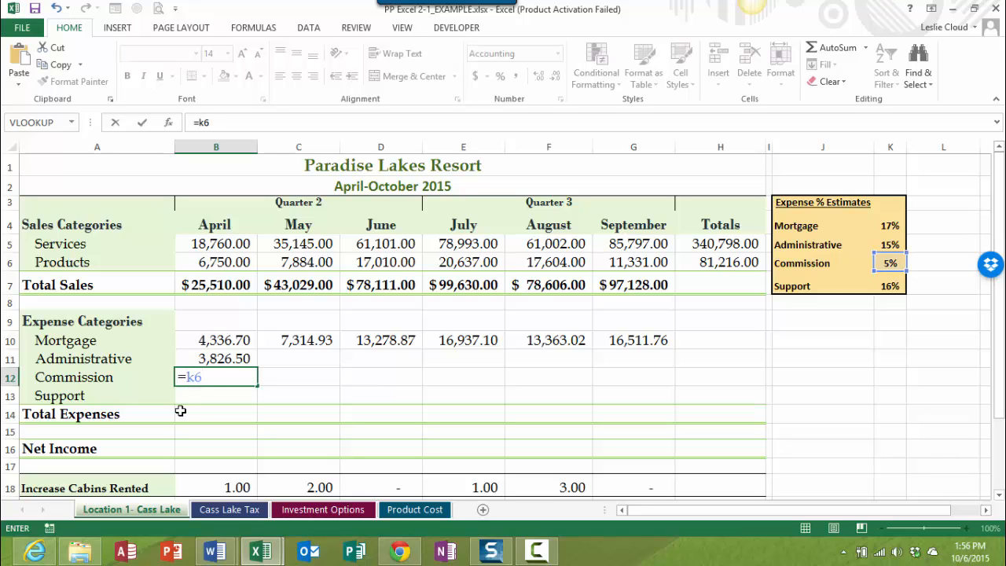
key(F4)
text(*b7)
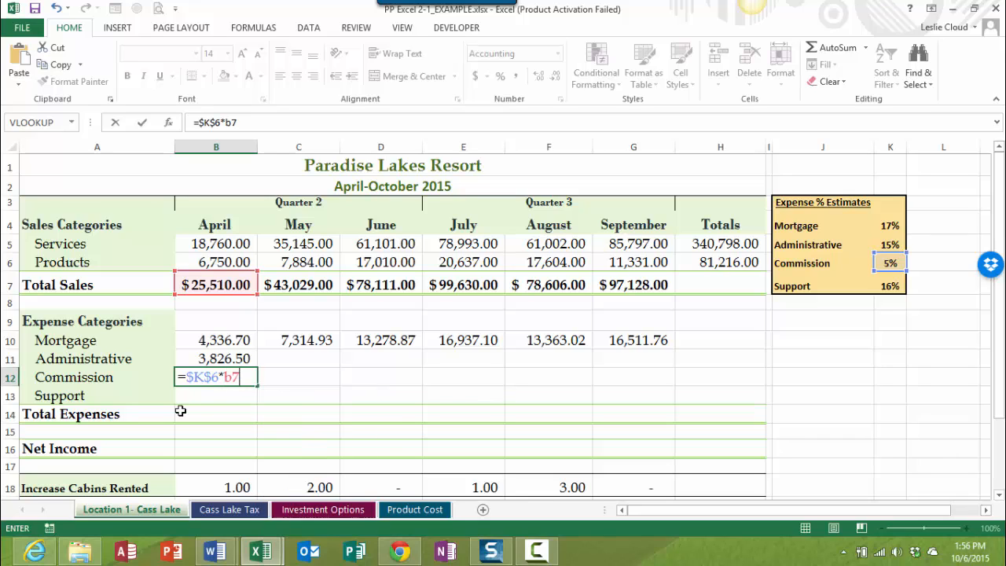
key(Return)
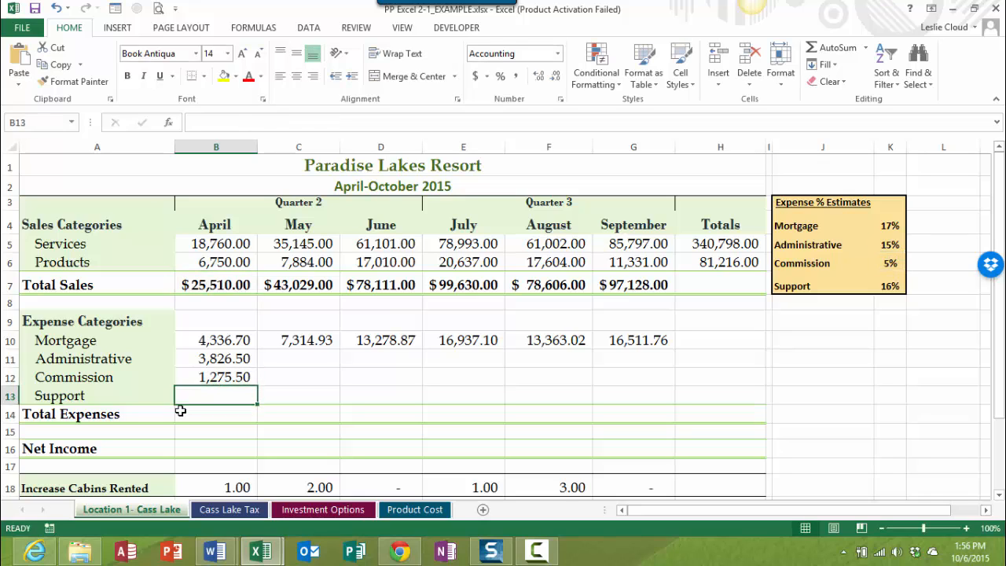
Enter =$K$7*B7 in B13 for April's support expense, with an absolute reference to the Support estimate.
text(=)
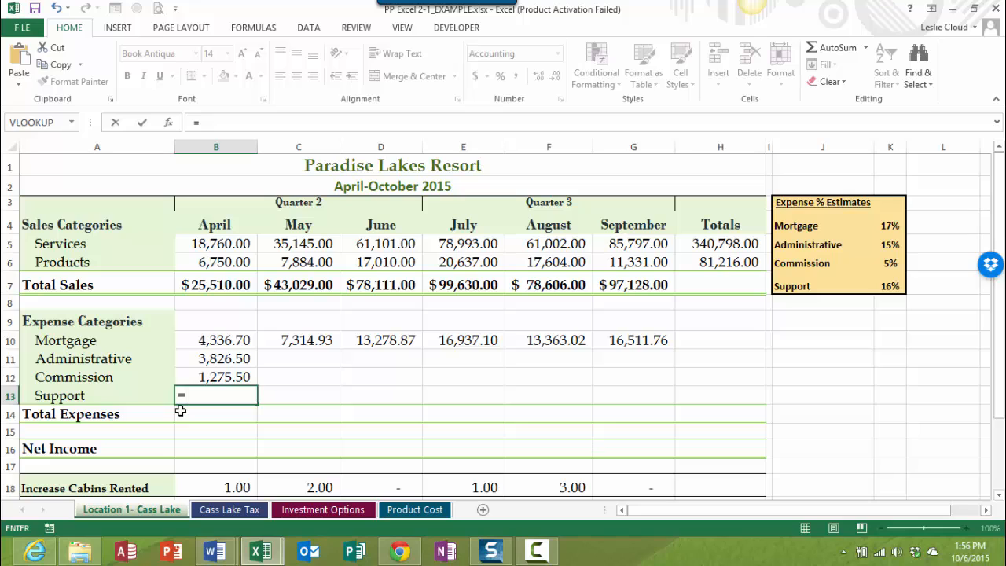
text(k7)
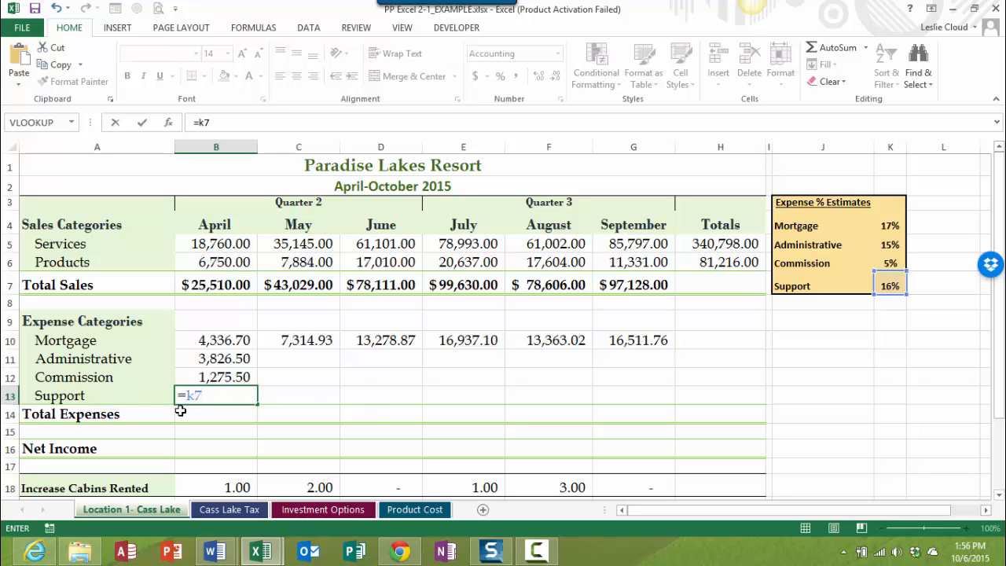
key(F4)
text(*by)
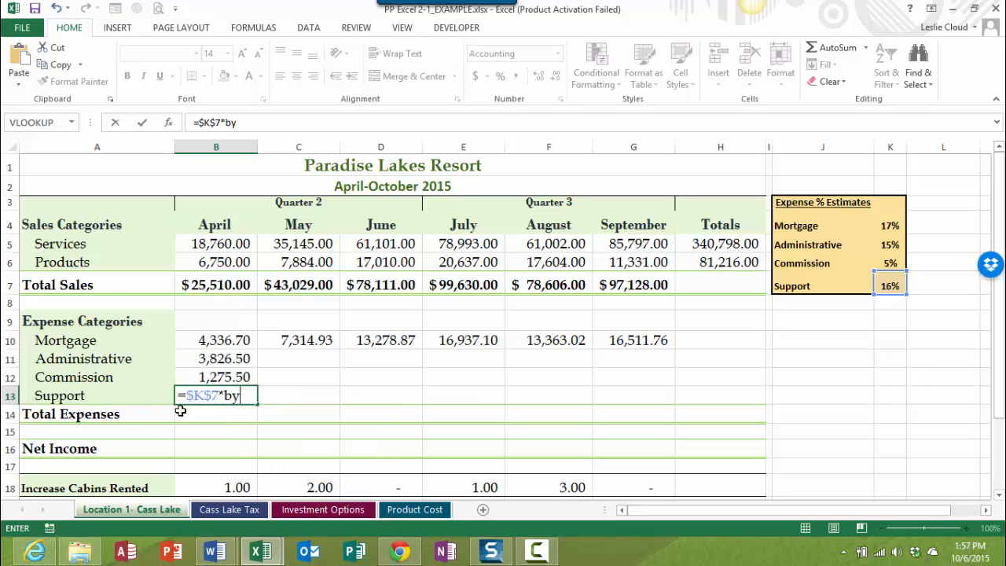
key(BackSpace)
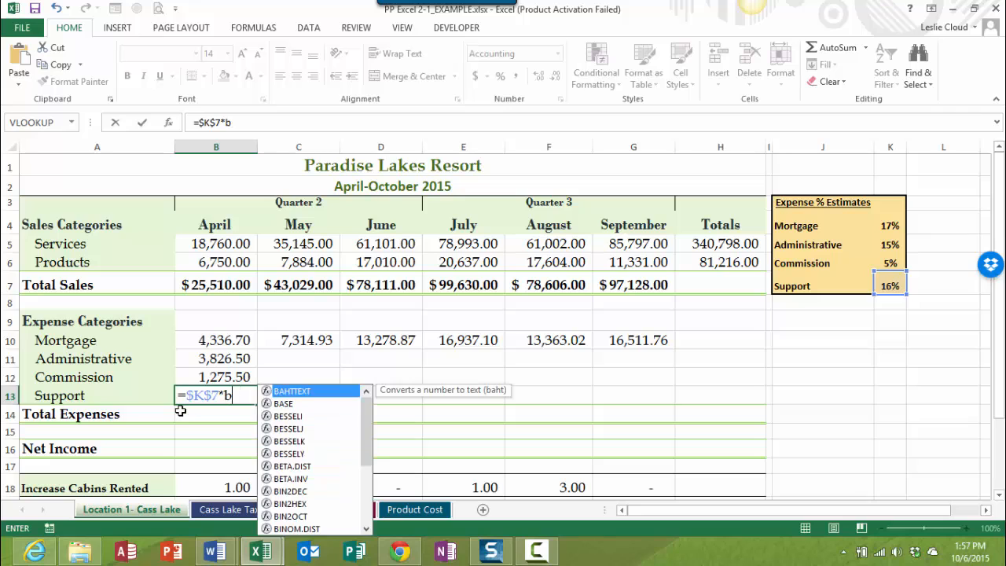
text(7)
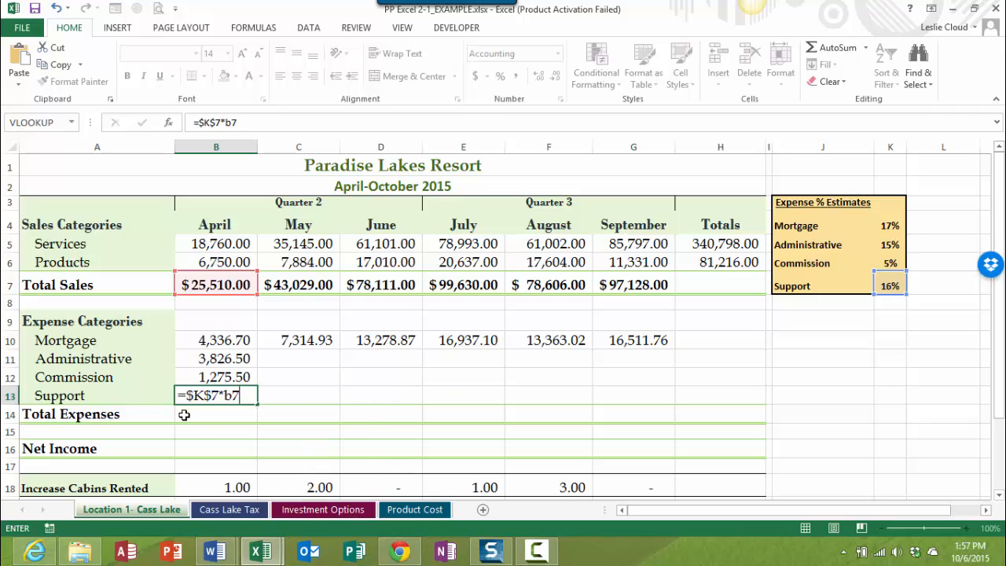
key(Return)
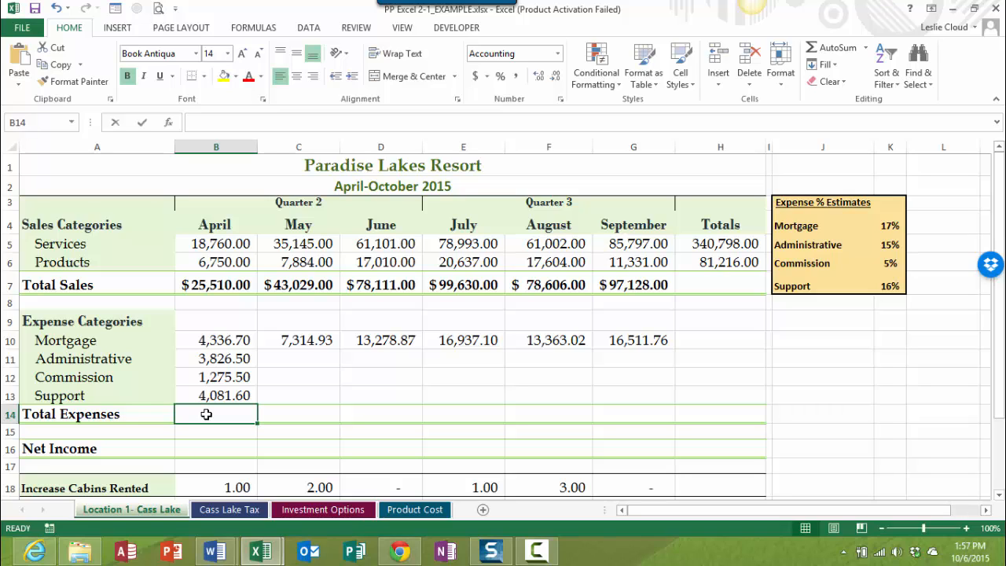
Enter =B10+B11+B12+B13 in B14 to add up April's total expenses.
text(=)
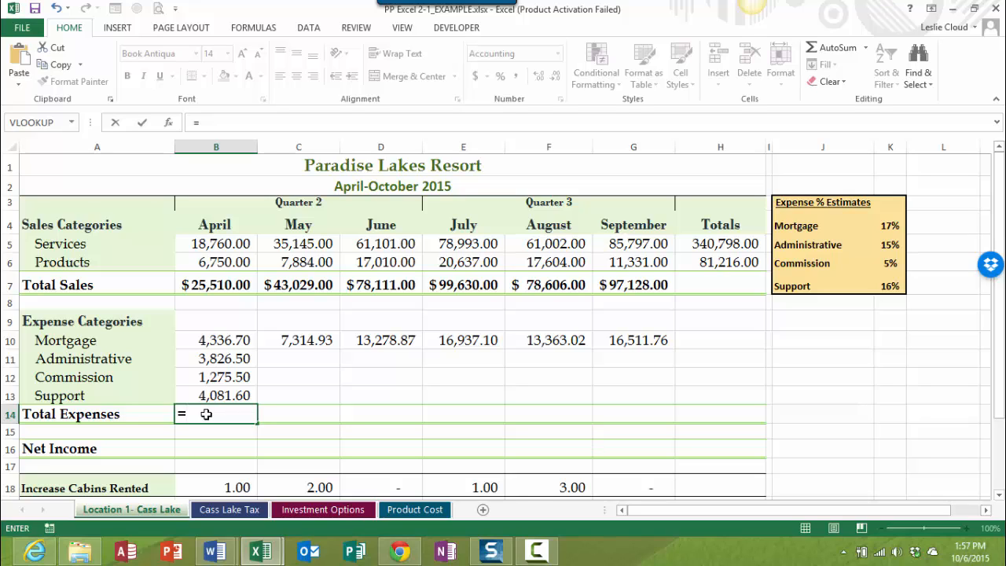
click(210, 339)
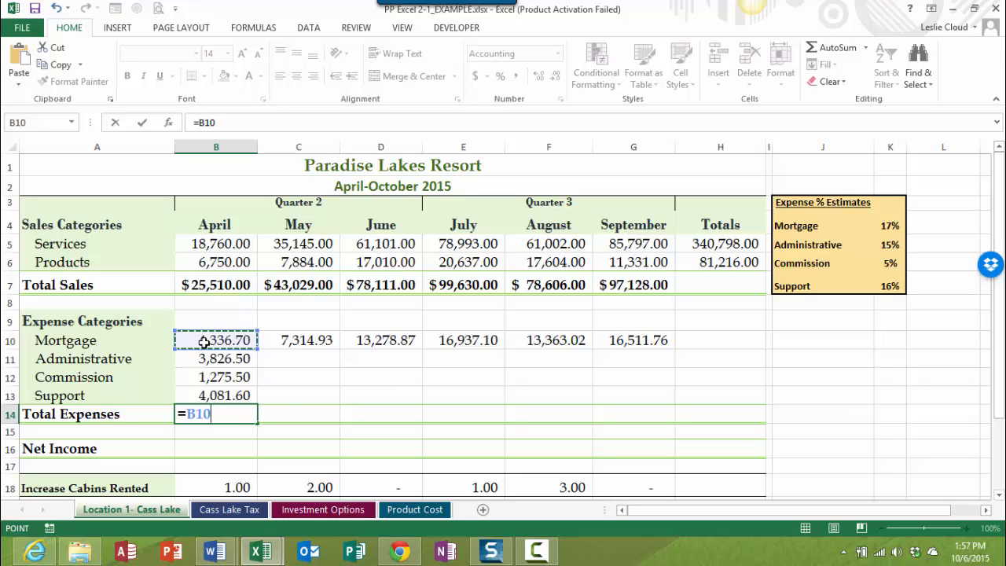
text(+)
click(208, 356)
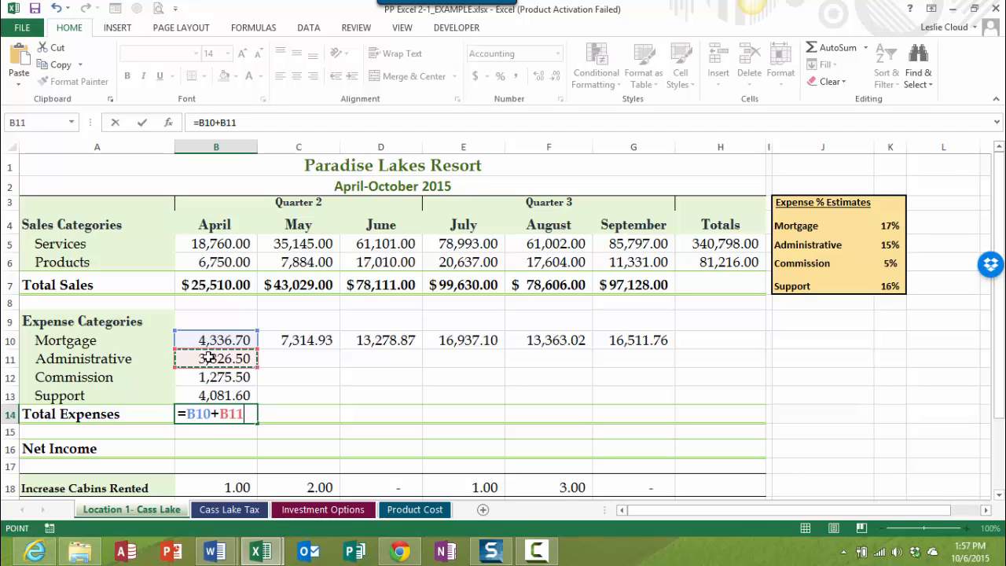
text(+)
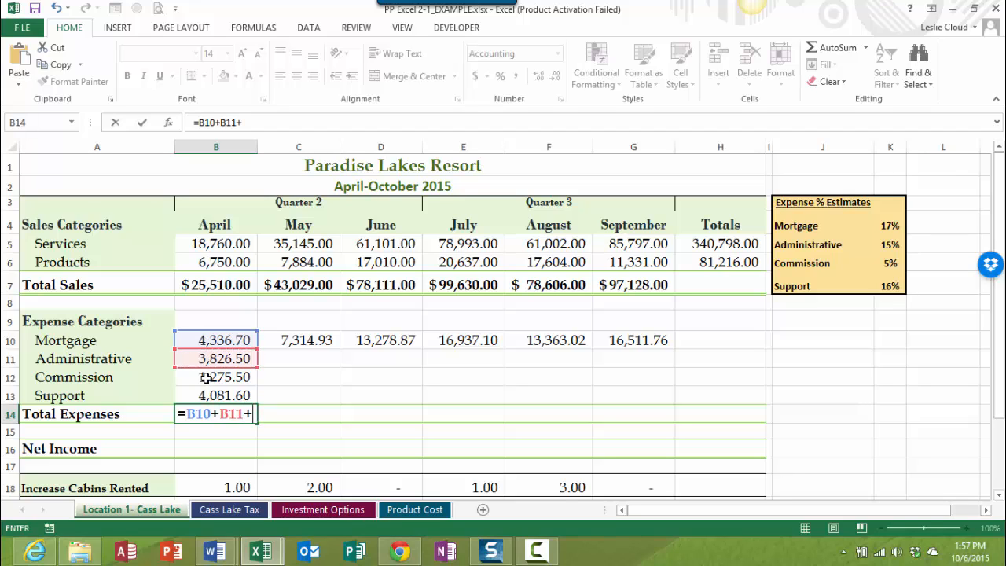
click(206, 377)
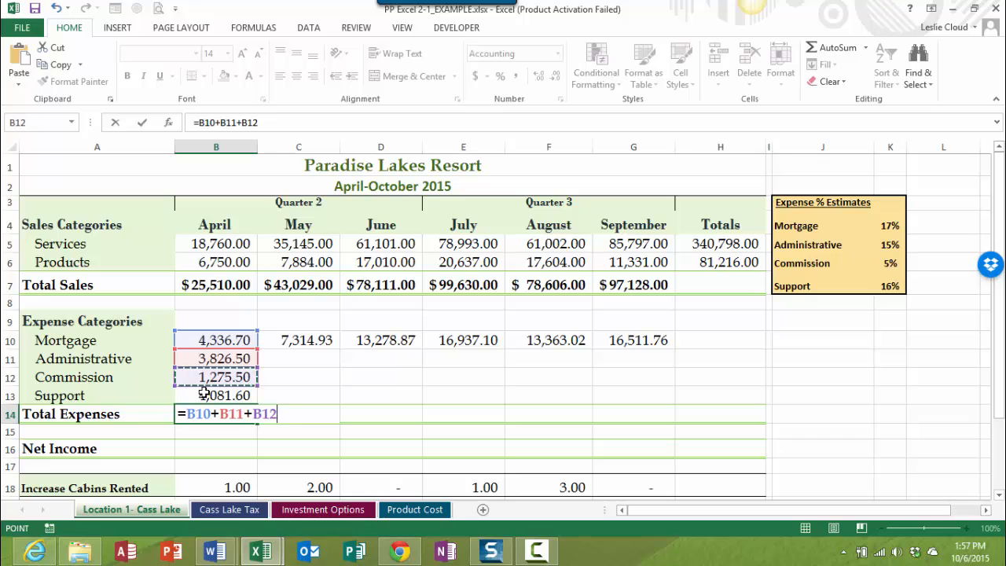
text(+)
click(204, 395)
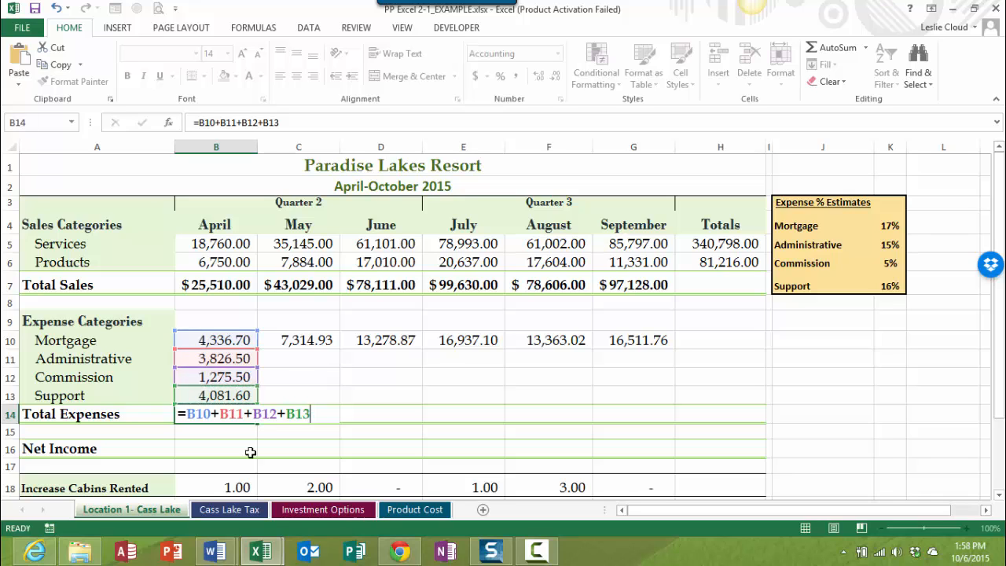
key(Return)
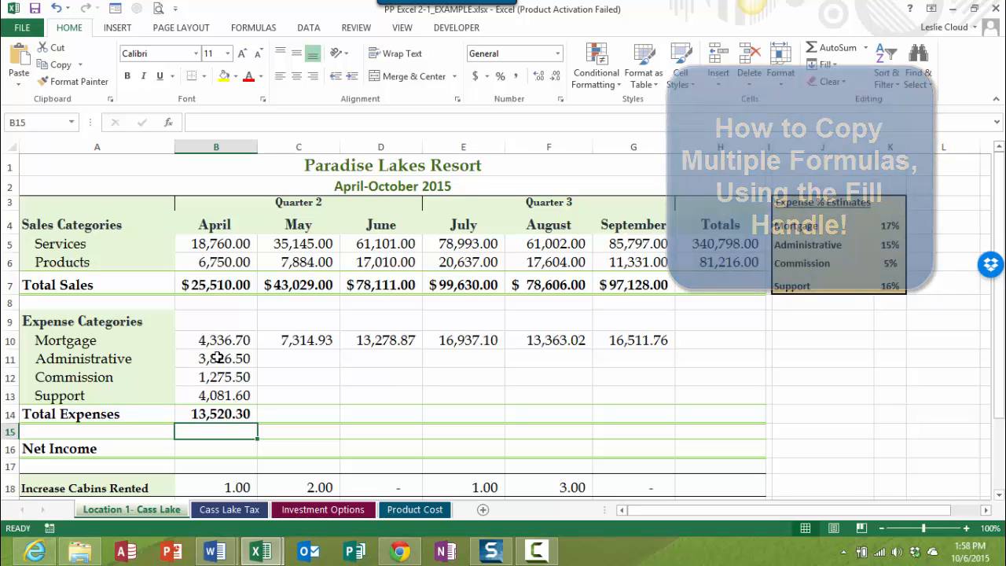
Fill April's administrative, commission, support and total expenses formulas in B11:B14 together across to September in column G.
click(234, 359)
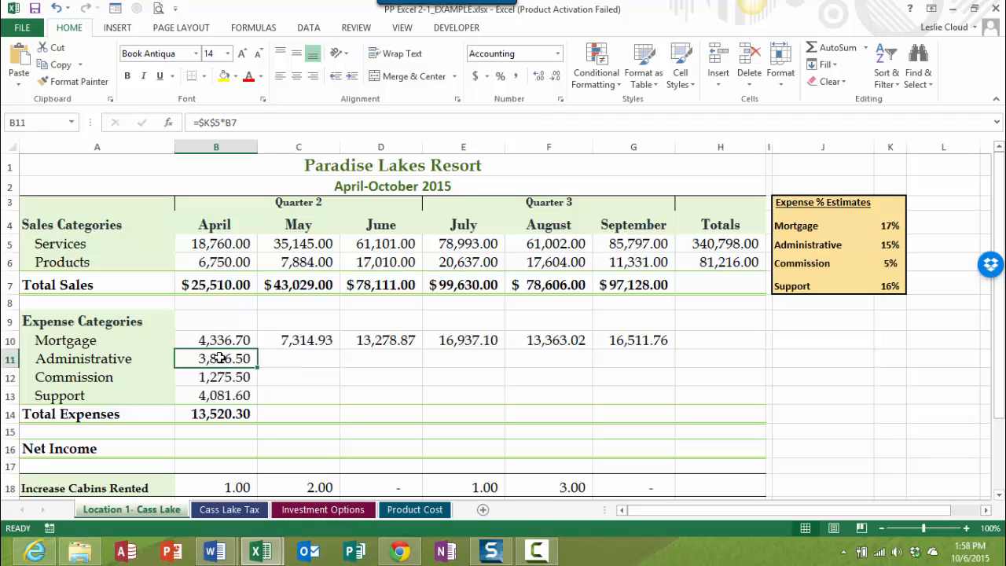
drag(216, 361, 217, 414)
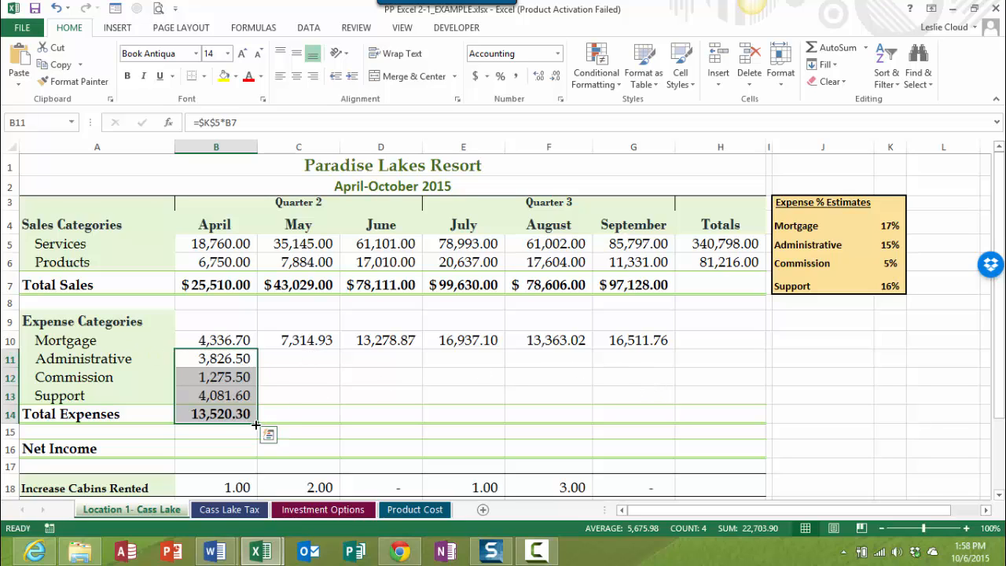
drag(257, 425, 648, 416)
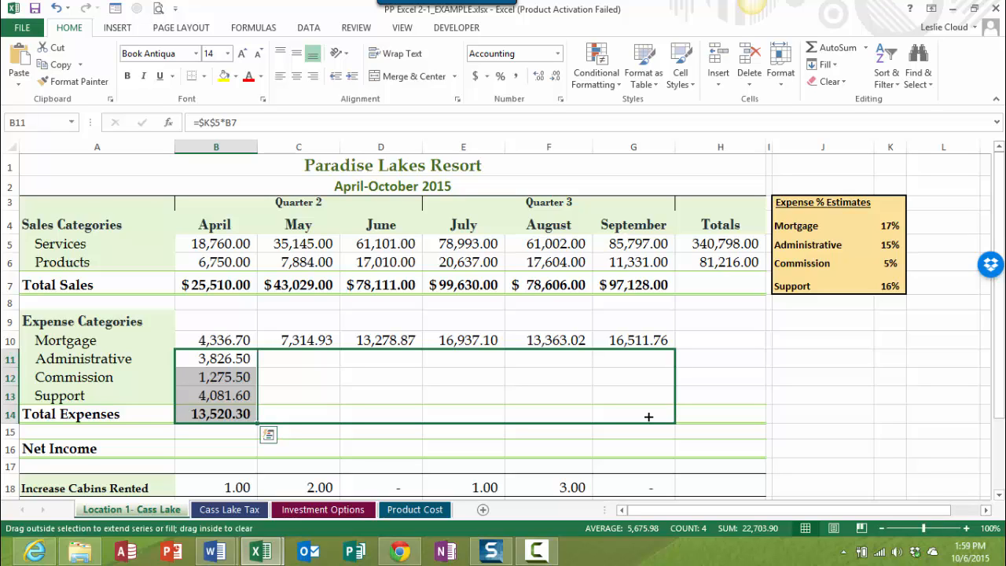
drag(649, 416, 649, 417)
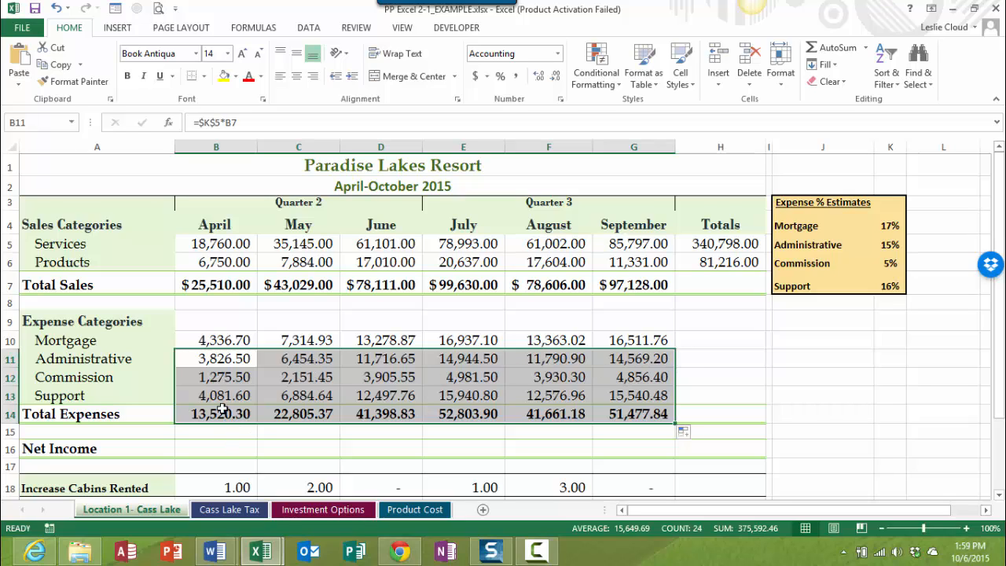
Inspect the copied formulas in C11 and C14, the April range B10:B14, and the May and June mortgage formulas.
click(318, 361)
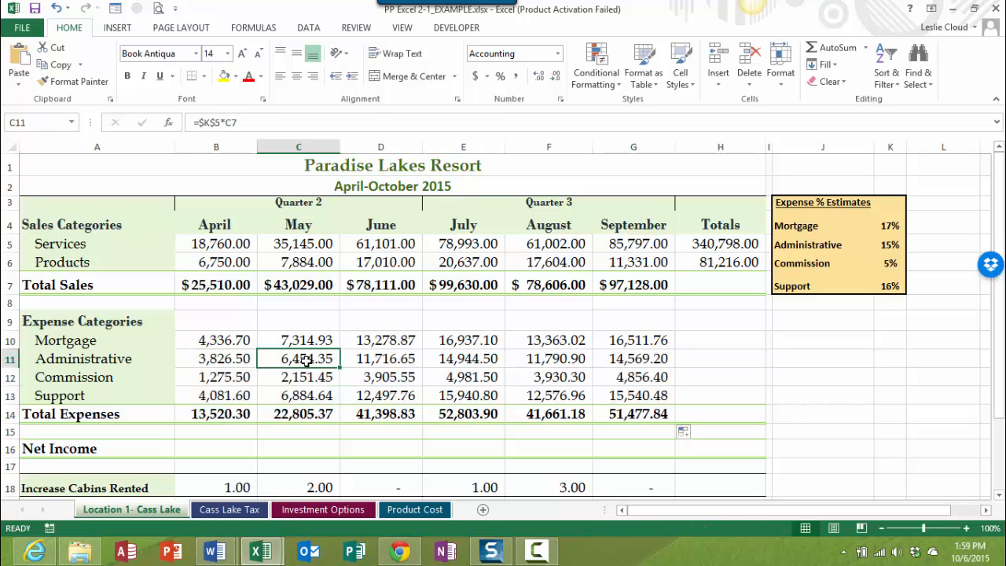
click(303, 413)
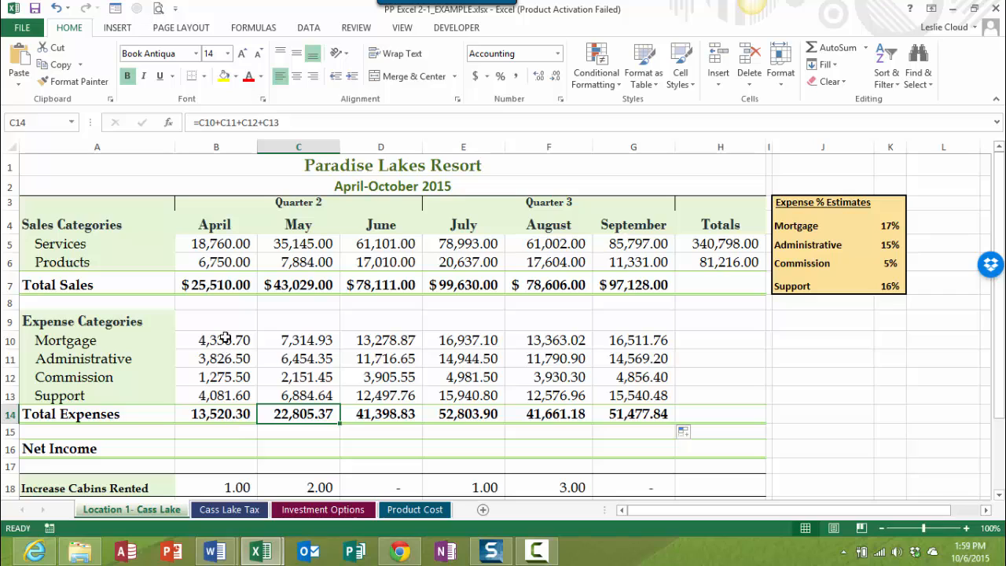
drag(225, 337, 233, 416)
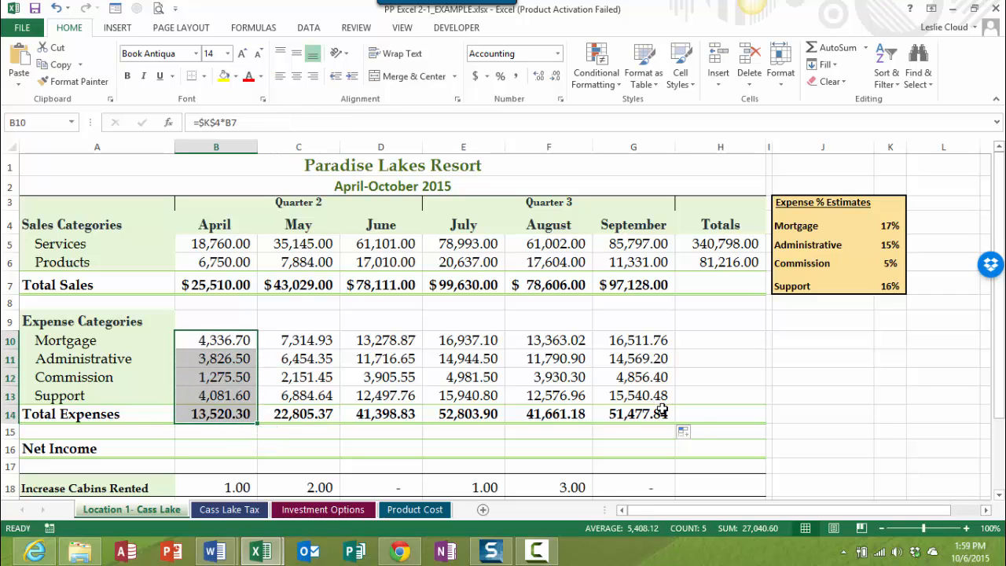
click(274, 340)
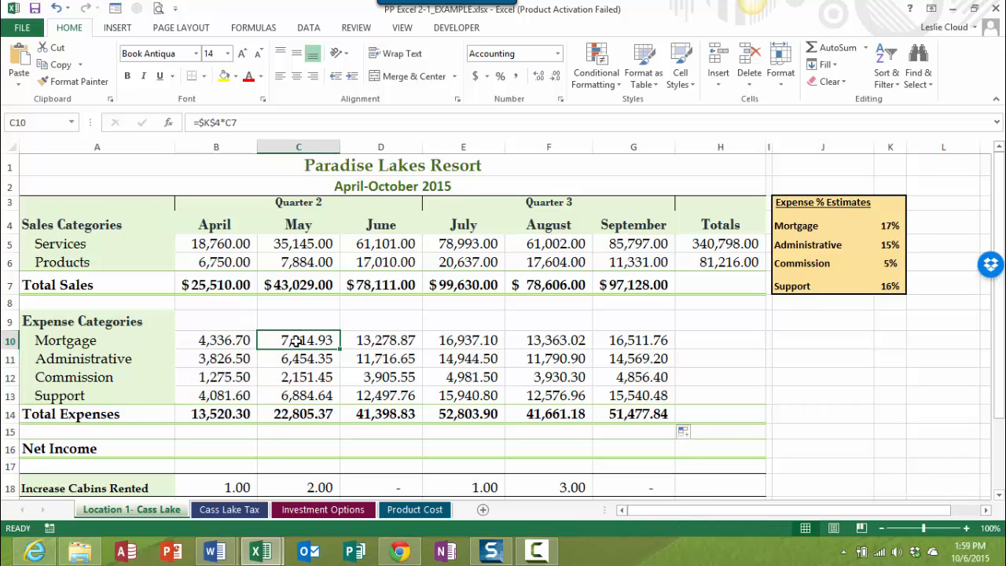
click(402, 349)
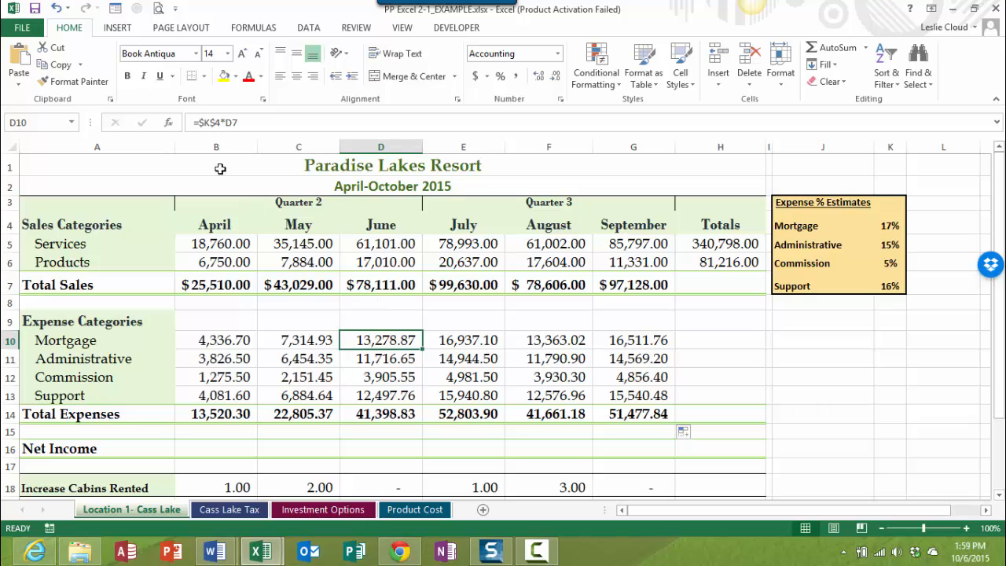